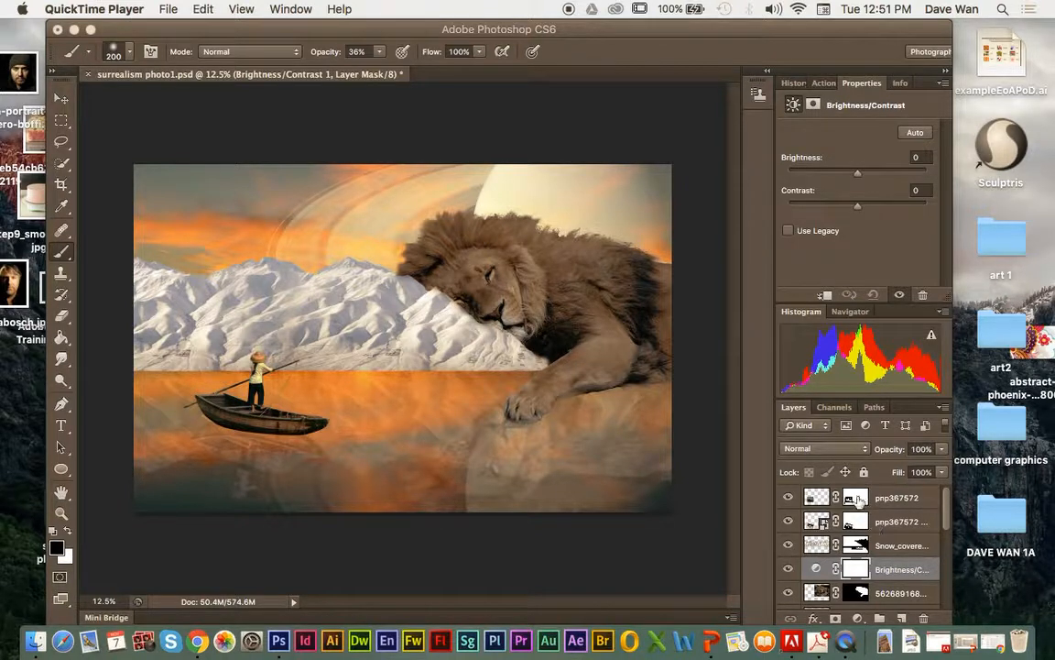
Select the mask of the topmost pnp367572 boat layer and set the brush opacity to 100%.
left_click(856, 499)
left_click(856, 499)
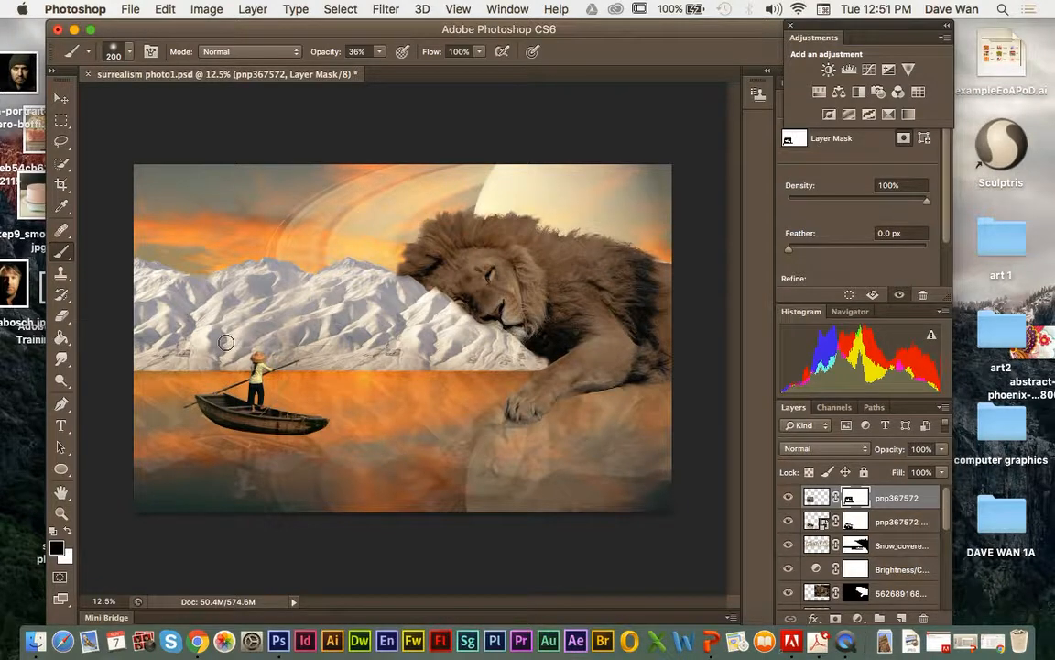
key("super+equal")
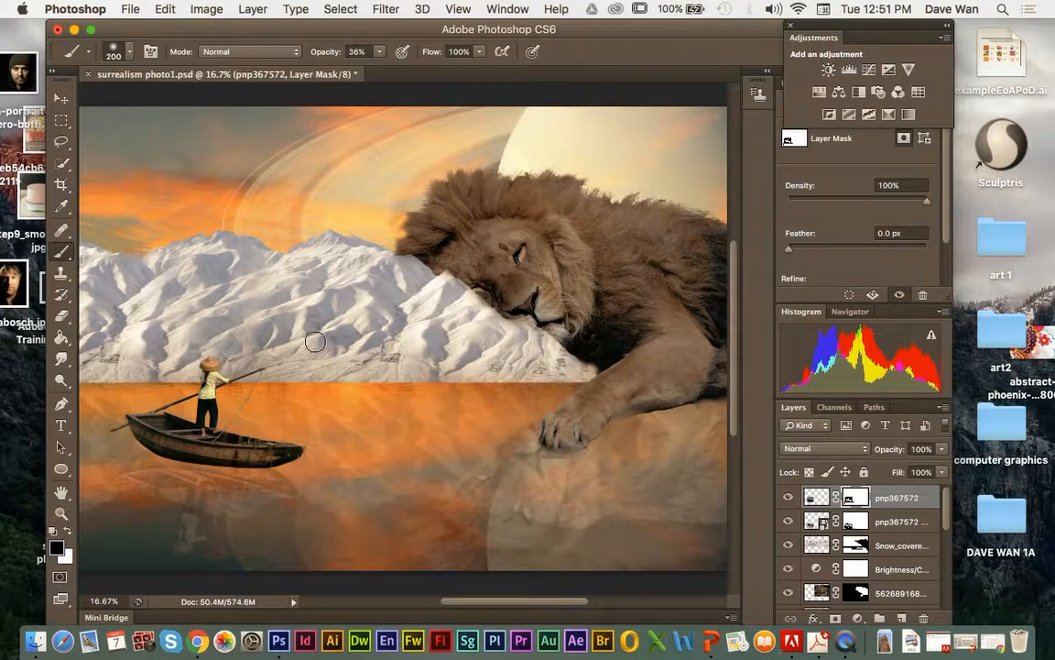
left_click(379, 52)
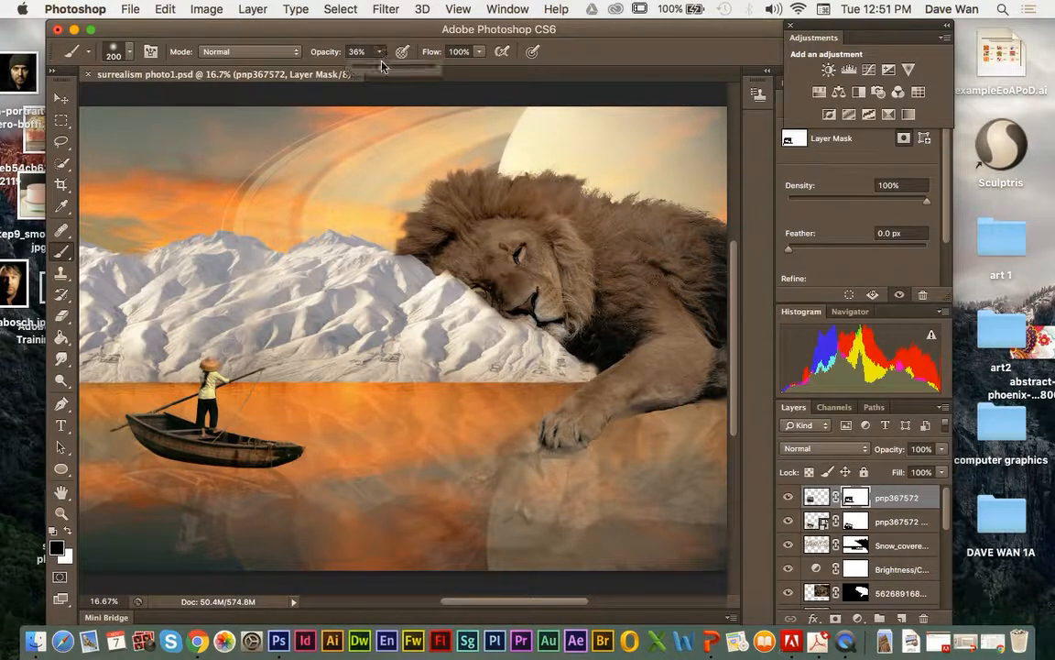
key("0")
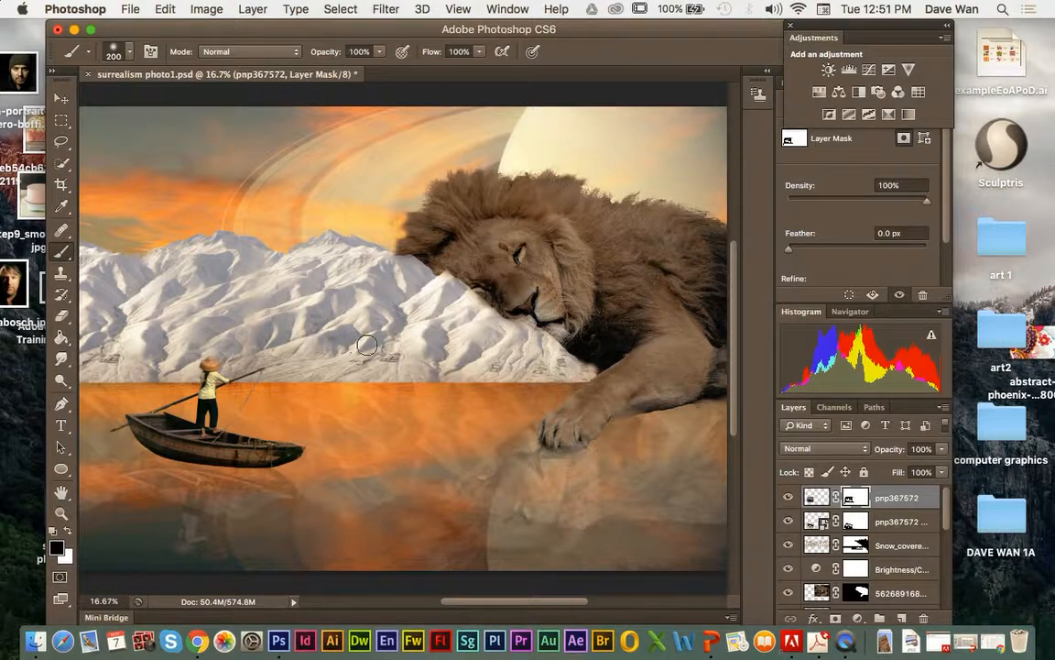
Toggle the visibility of the top pnp367572 layer and the Dorothy copy layer to compare the image with and without each.
left_click(790, 499)
left_click(790, 499)
key("super+minus")
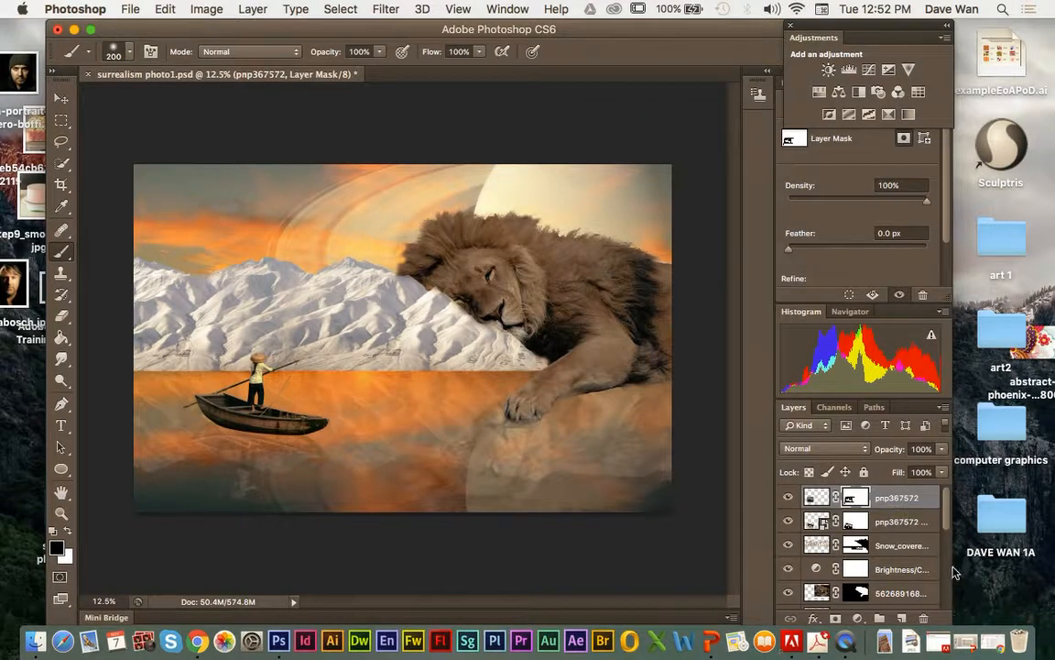
scroll(910, 586, "down", 5)
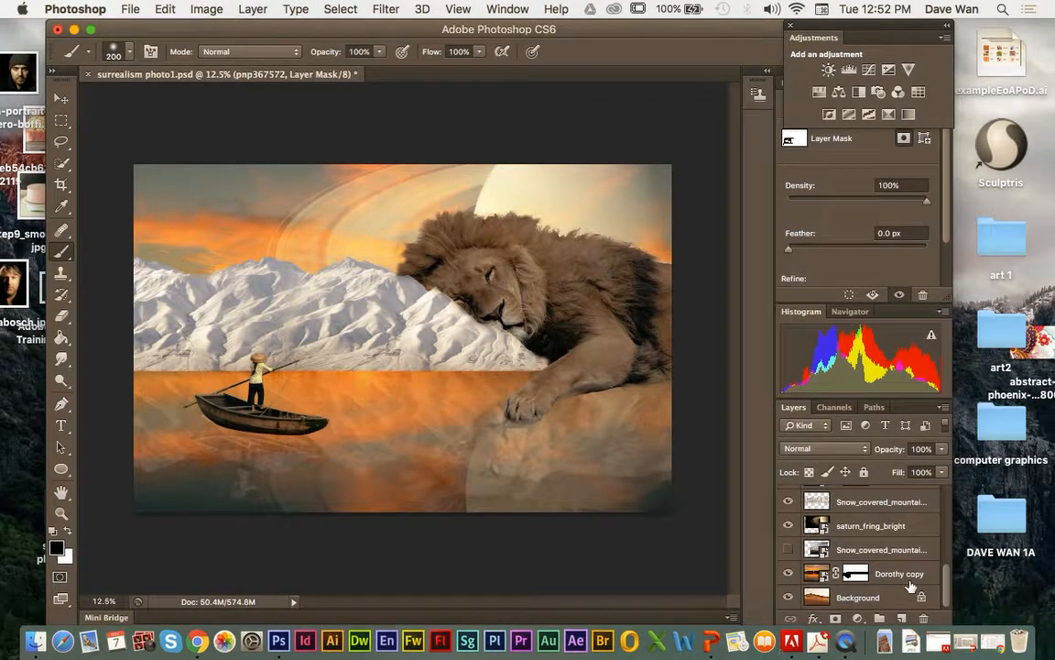
left_click(790, 573)
left_click(790, 573)
left_click(788, 573)
left_click(789, 573)
left_click(788, 574)
left_click(788, 573)
left_click(788, 576)
left_click(789, 576)
Revert the document history to the Brightness/Contrast 1 Layer state.
key("super+equal")
key("super+equal")
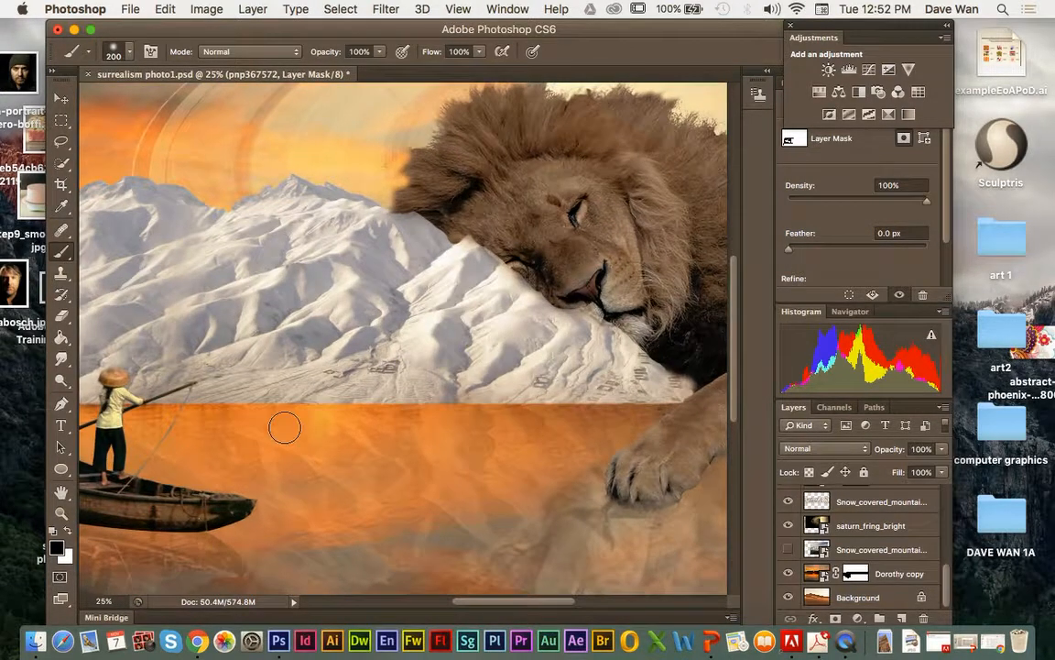
scroll(390, 536, "left", 8)
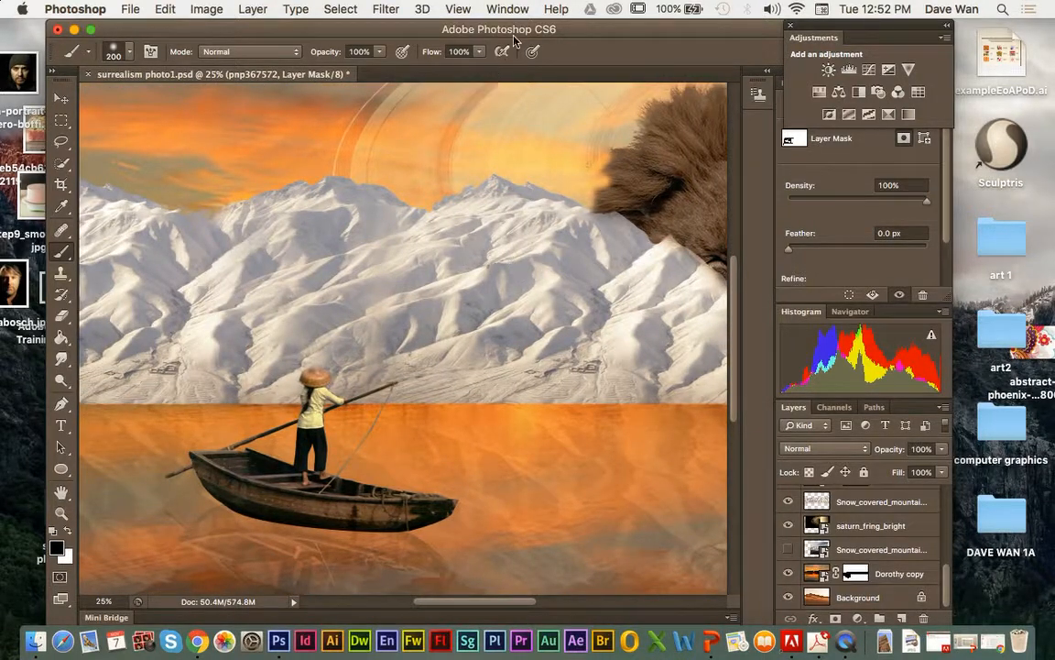
left_click(514, 11)
left_click(516, 280)
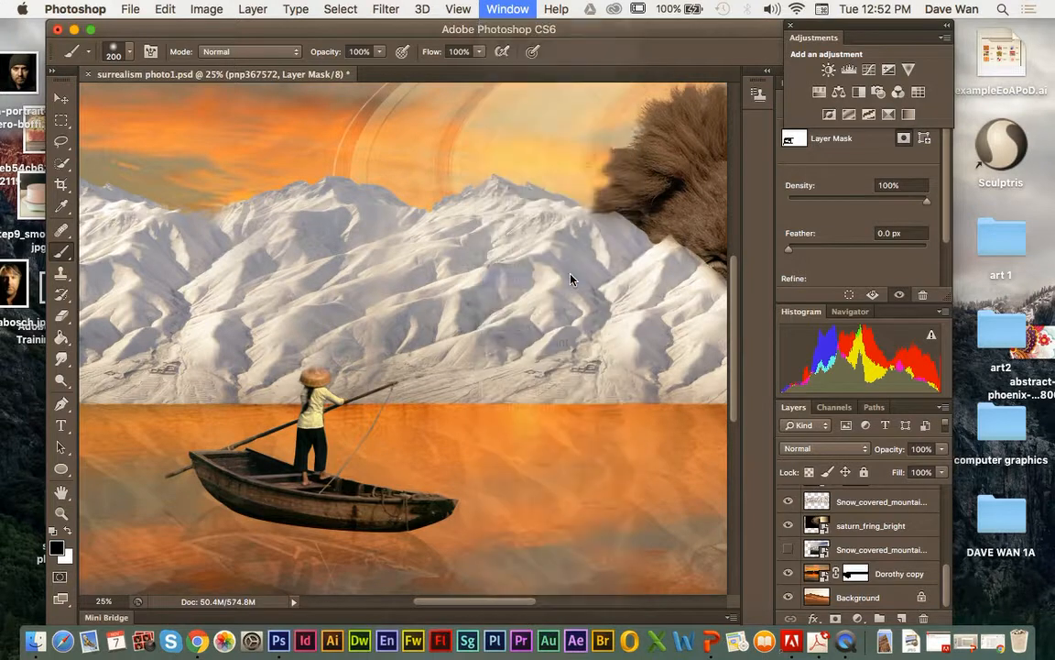
left_click(852, 219)
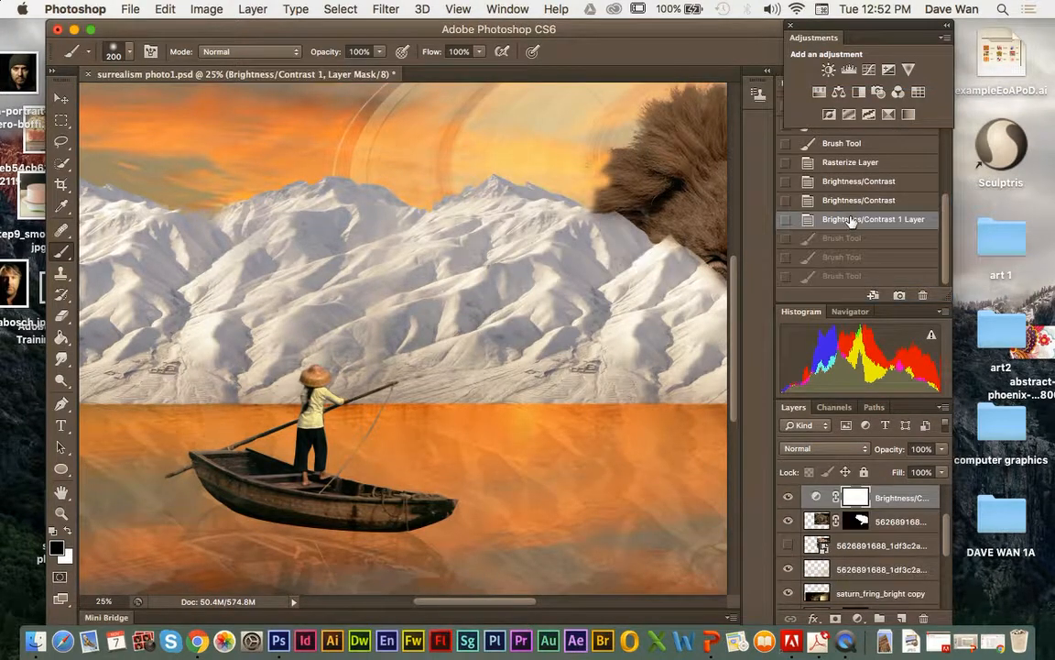
Paint black with the 200 px brush over the middle of the mountains on the Brightness/Contrast layer's mask.
left_click(131, 53)
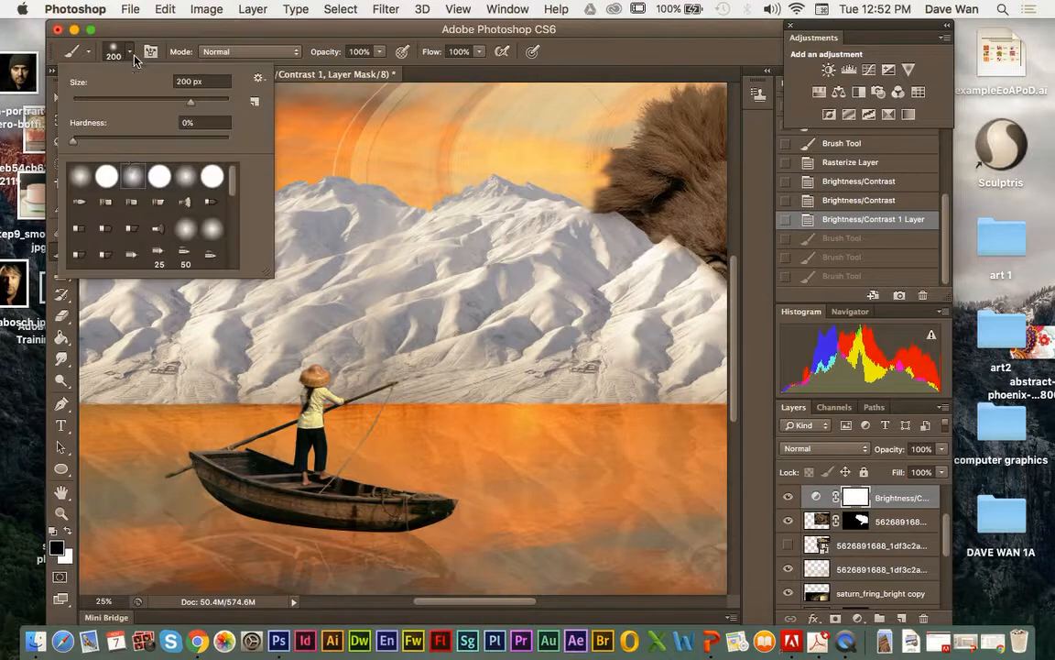
left_click(421, 303)
left_click_drag(472, 332, 448, 344)
left_click_drag(518, 342, 477, 342)
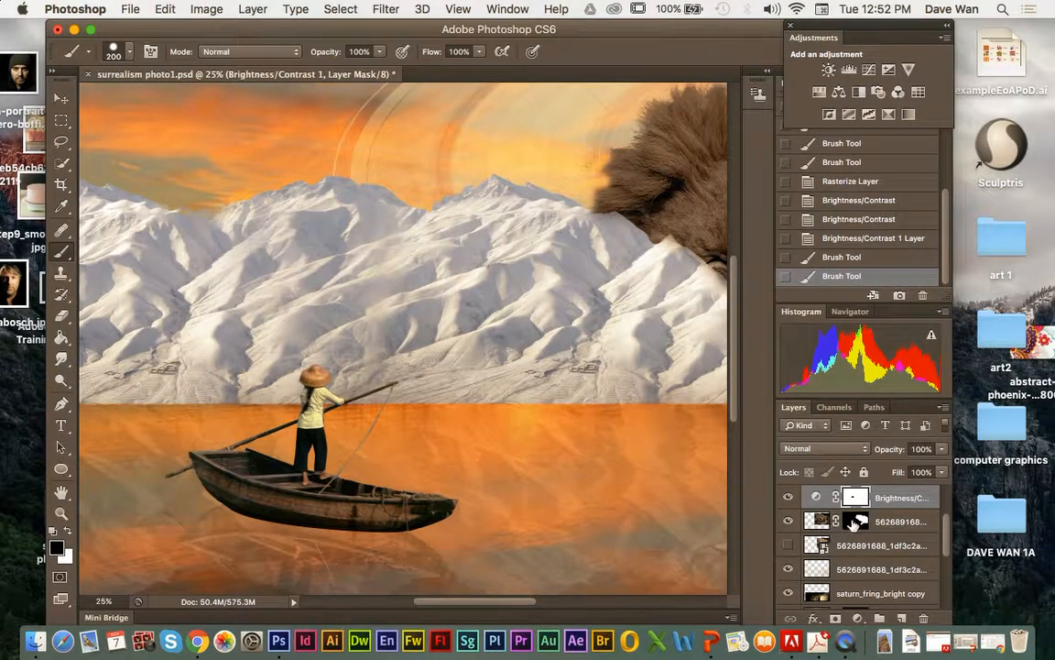
Paint black on the top pnp367572 layer's mask around the boatman, over the mountains and along the waterline.
left_click(856, 521)
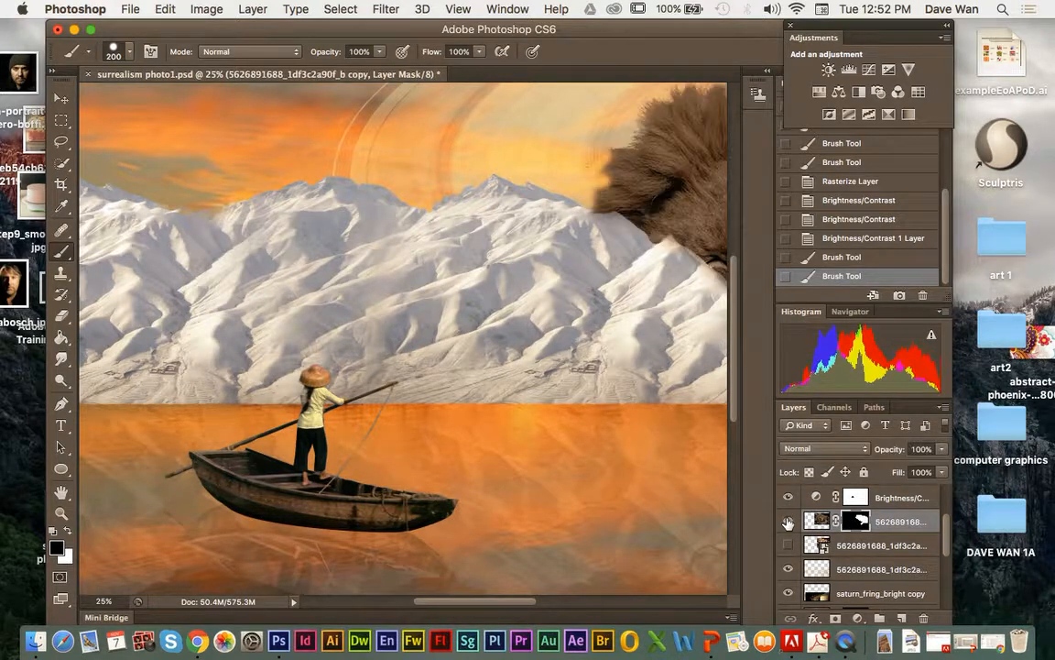
scroll(850, 518, "up", 3)
left_click(854, 499)
left_click(789, 499)
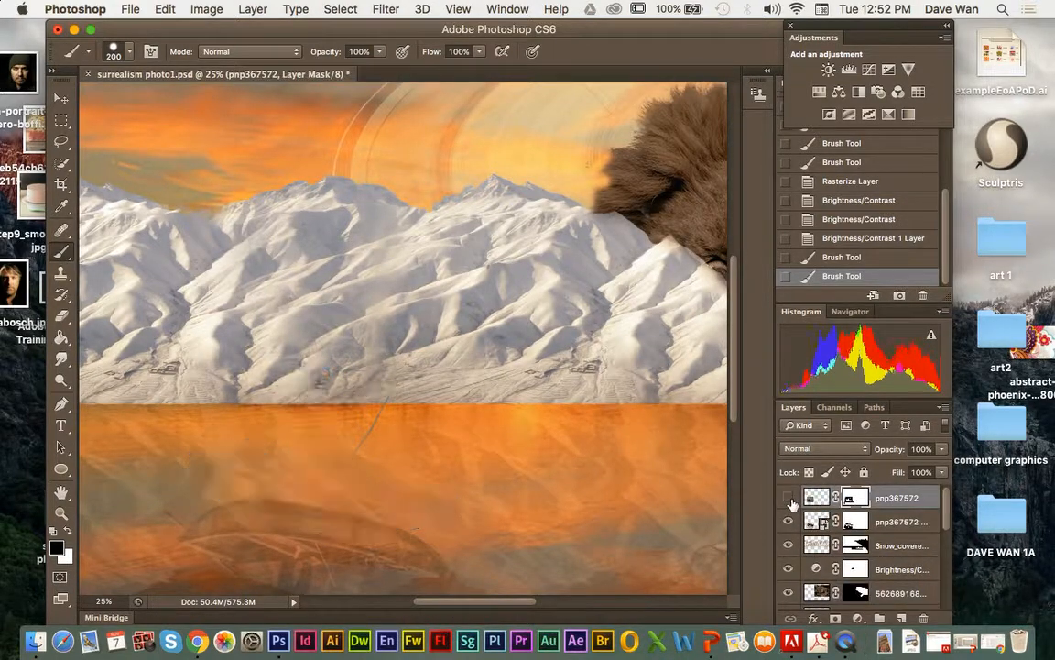
left_click(788, 499)
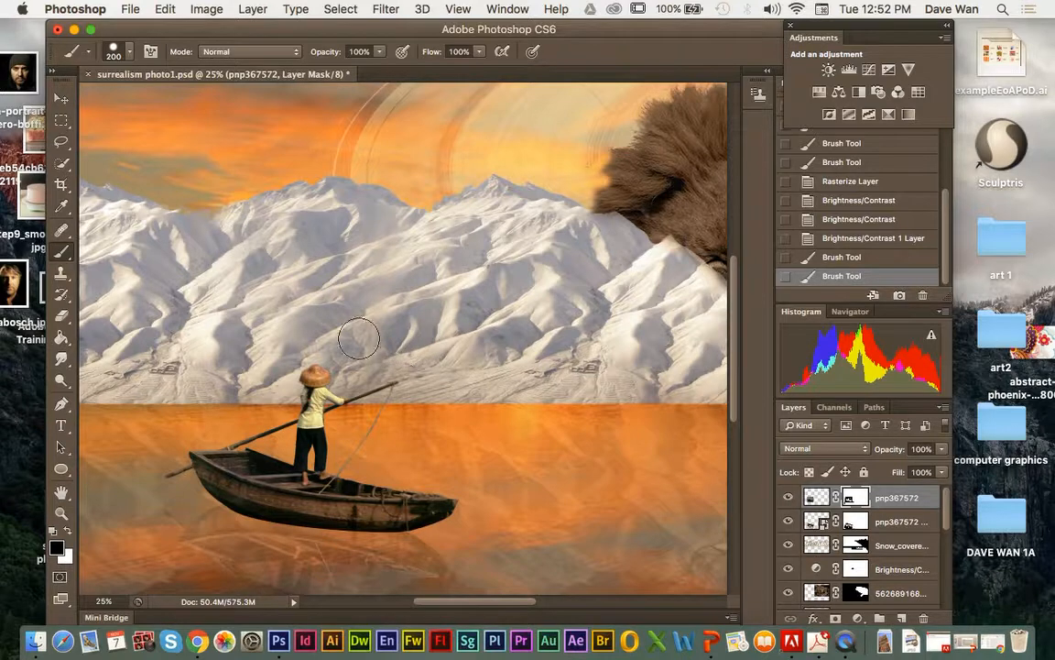
mouse_move(359, 339)
left_mouse_down()
mouse_move(197, 348)
mouse_move(169, 372)
mouse_move(164, 415)
mouse_move(195, 409)
left_mouse_up()
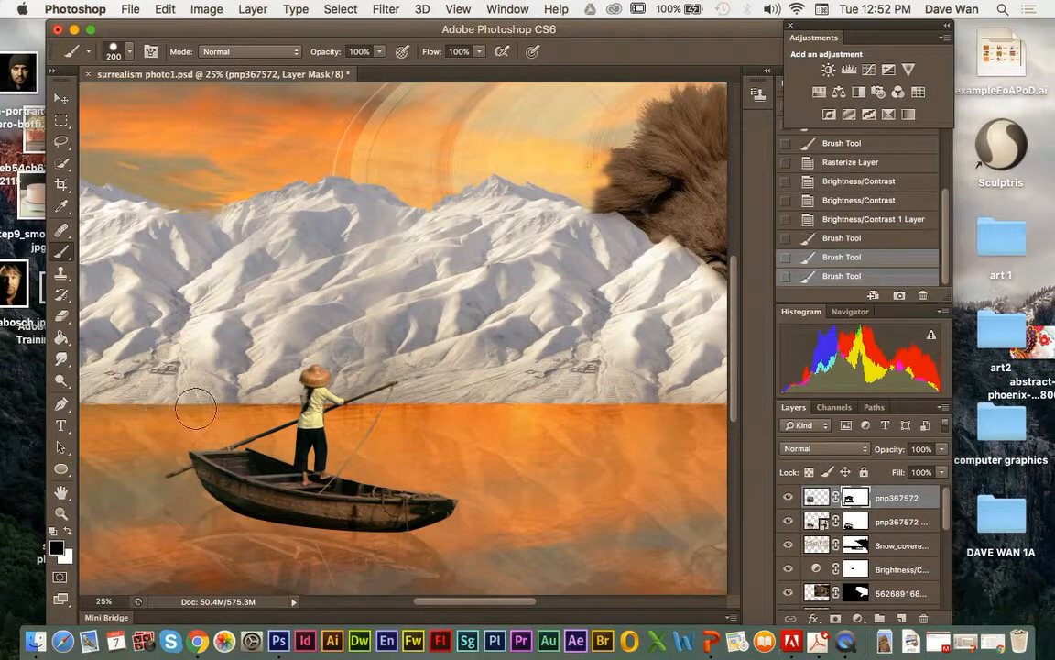
Toggle the visibility of the Dorothy copy and saturn_fring_bright layers to check what each contributes to the whole composition.
key("super+minus")
key("super+minus")
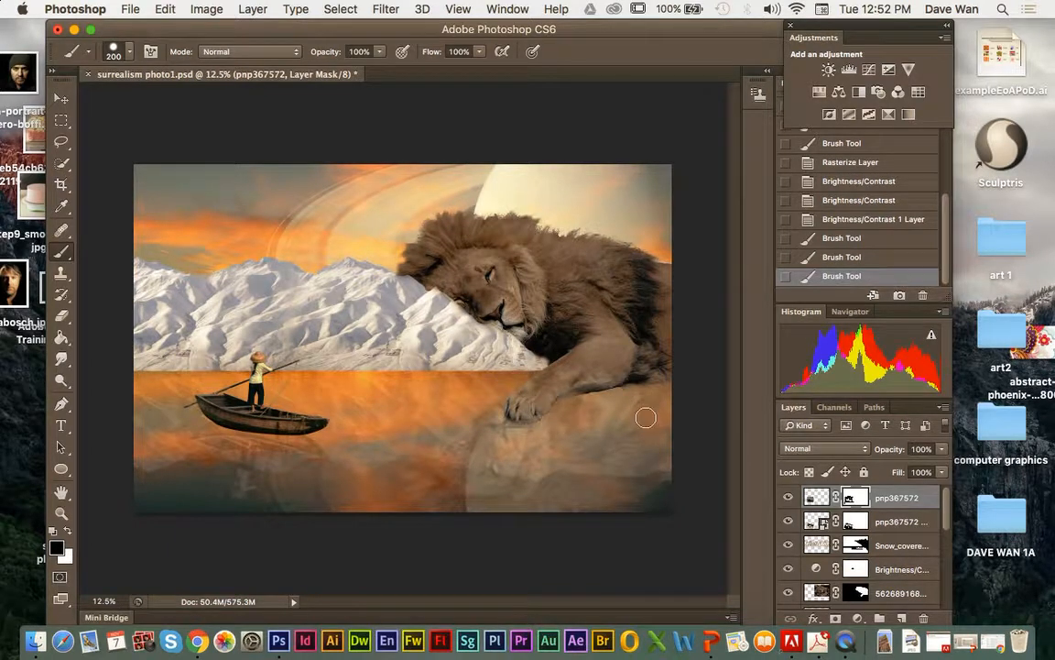
scroll(891, 509, "down", 5)
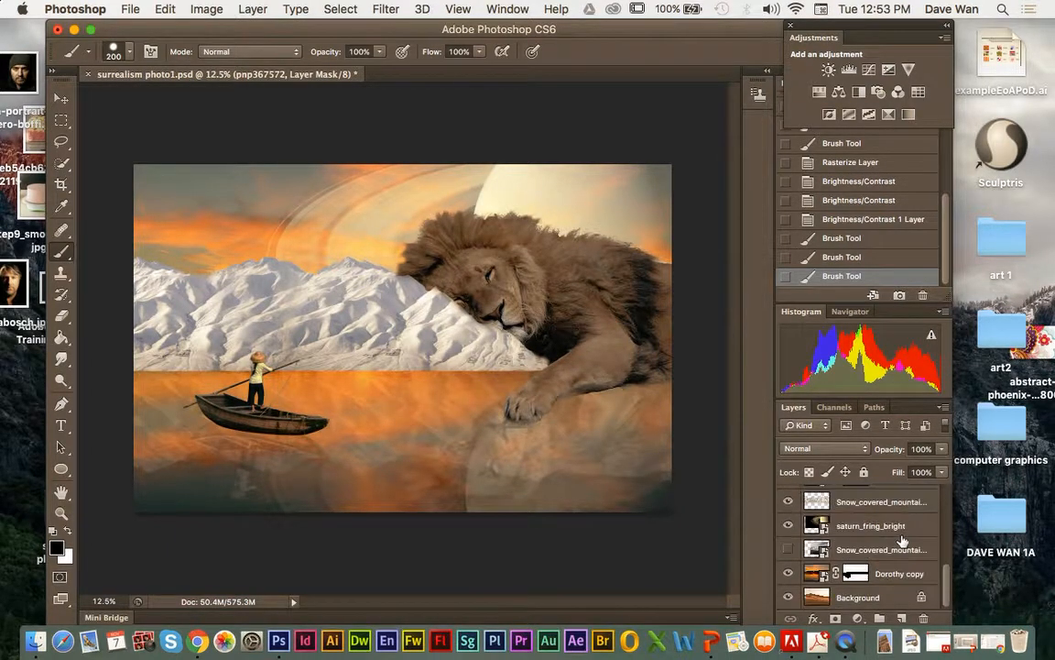
left_click(788, 575)
left_click(788, 573)
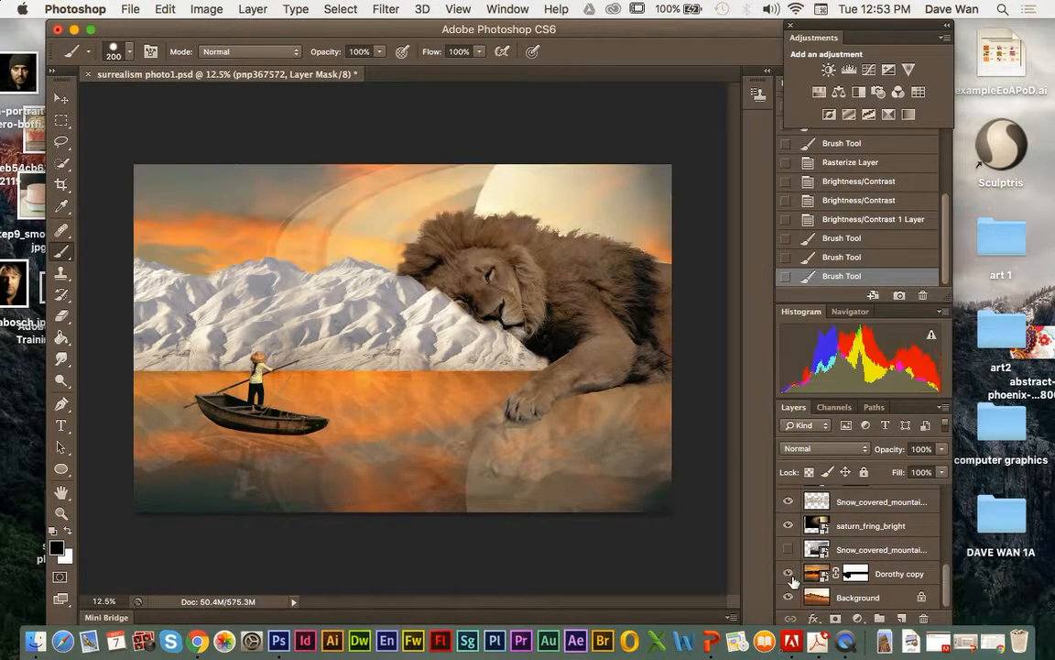
left_click(788, 525)
left_click(788, 525)
Add a Color Balance adjustment clipped to the saturn_fring_bright layer, with midtones at Cyan-Red +65 and Yellow-Blue -46.
left_click(836, 530)
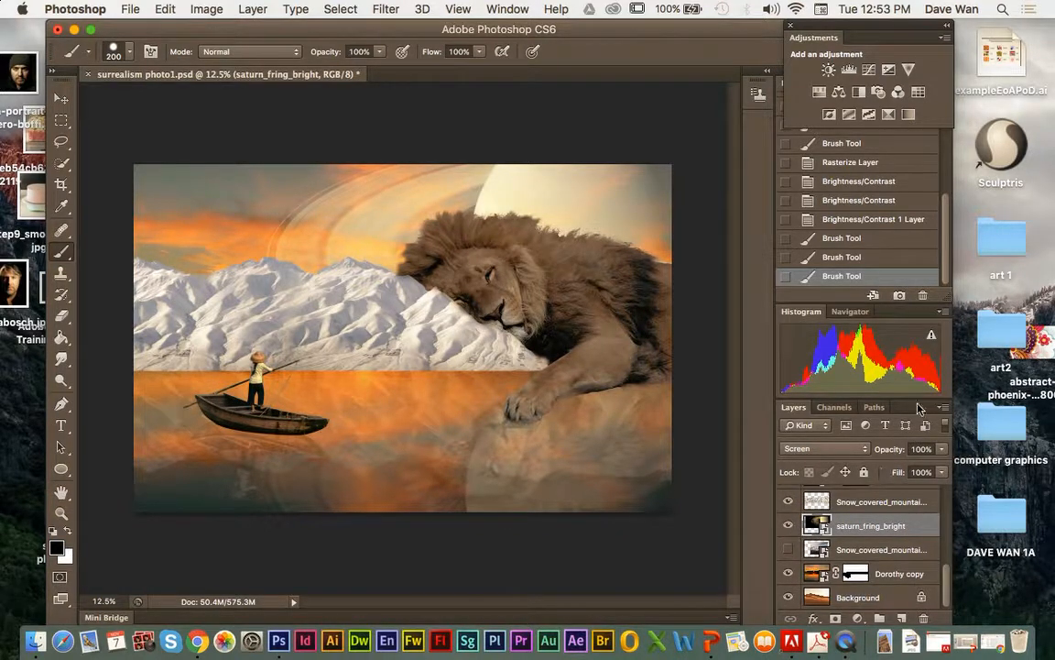
left_click(839, 92)
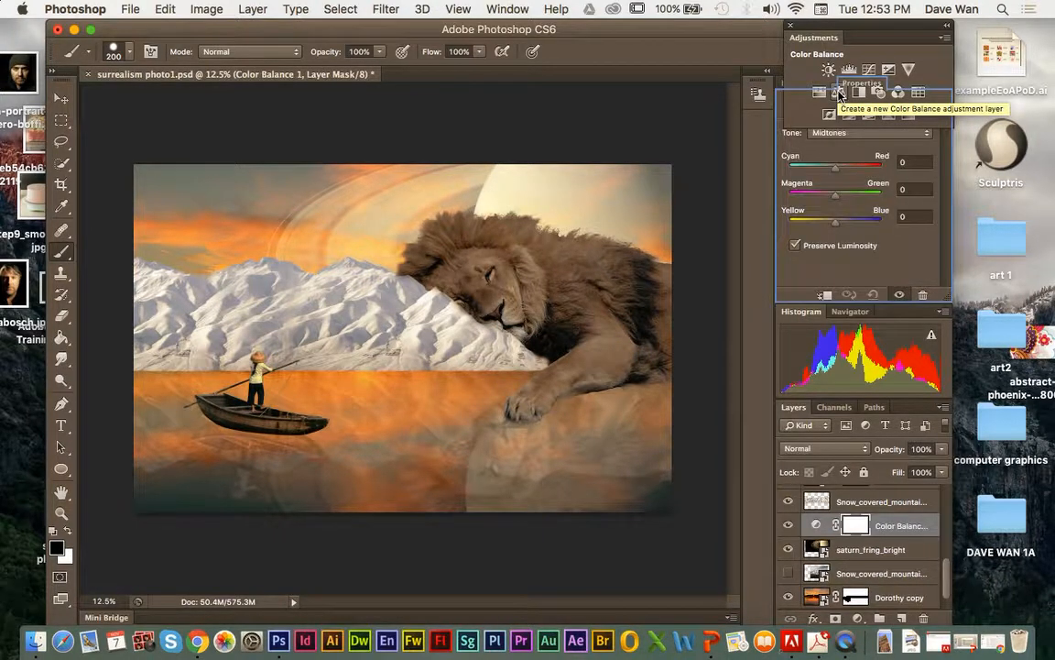
left_click(825, 296)
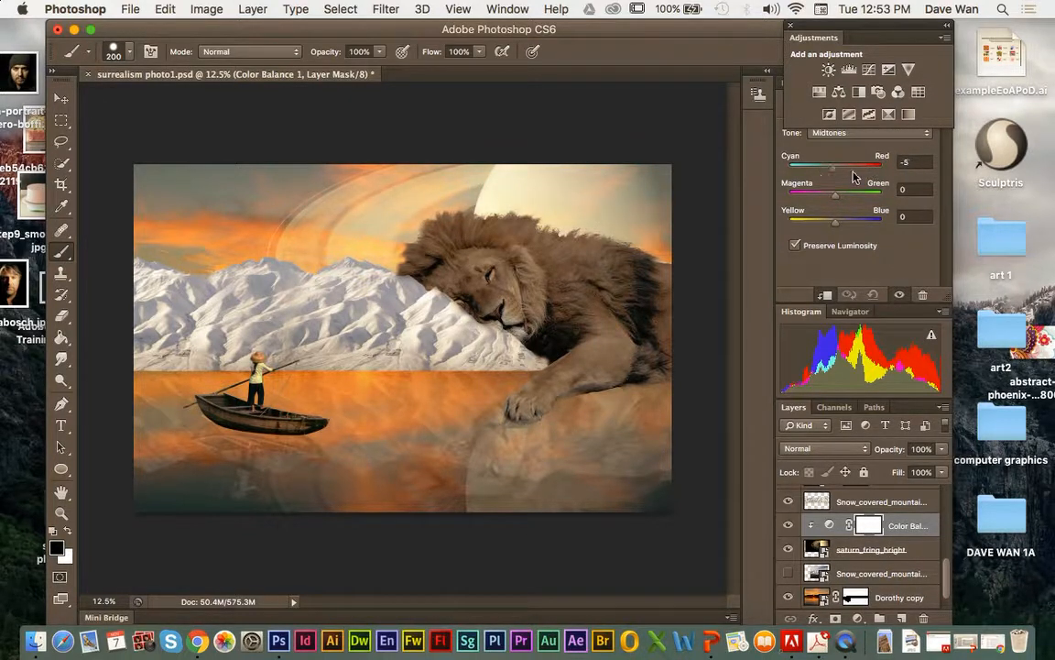
left_click_drag(836, 175, 866, 179)
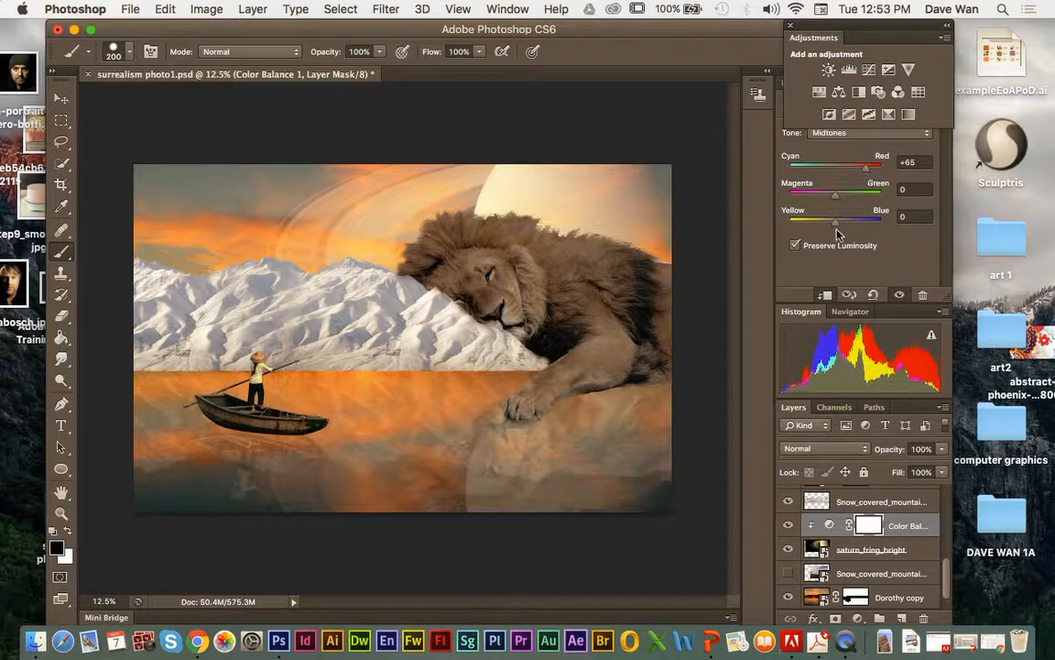
left_click_drag(836, 224, 815, 224)
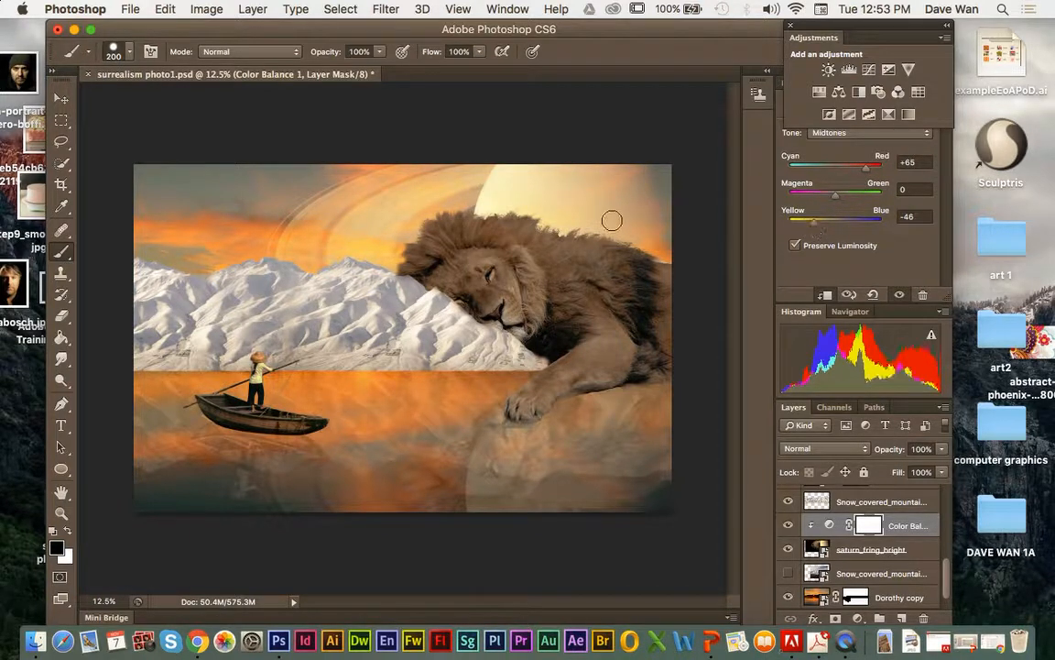
Try the Lighten and Normal blend modes on the saturn_fring_bright layer and set it back to Screen.
left_click(879, 550)
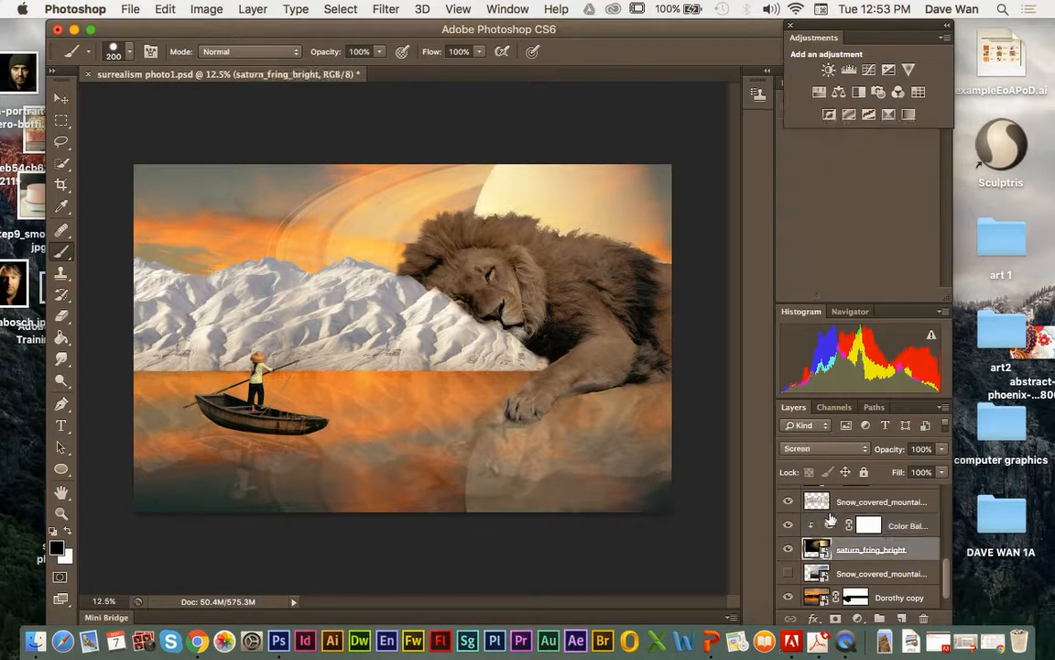
left_click(829, 449)
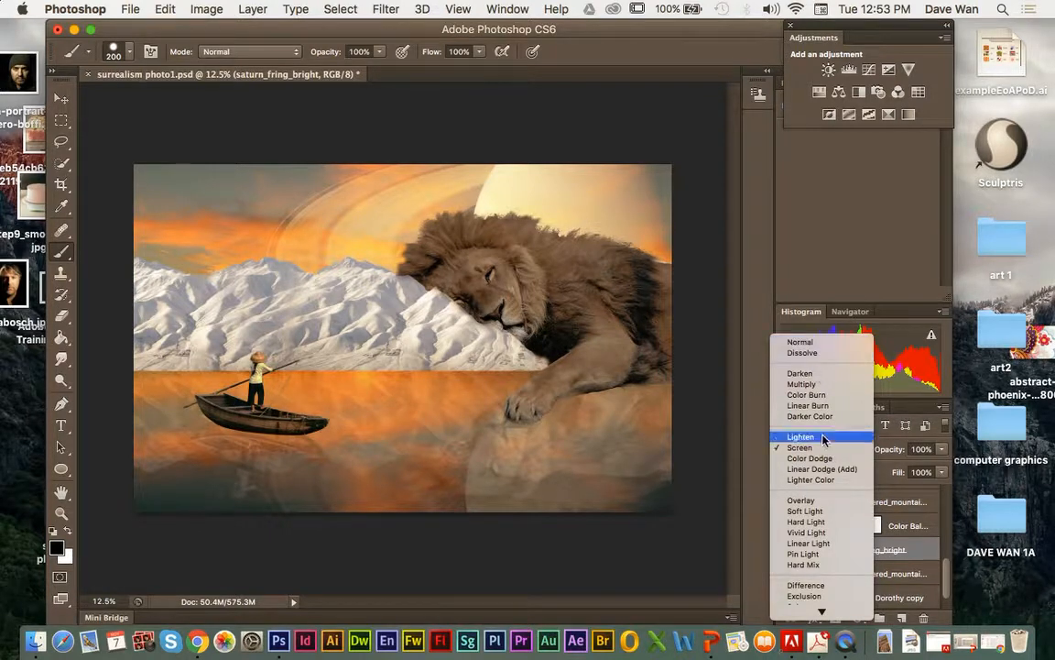
left_click(823, 437)
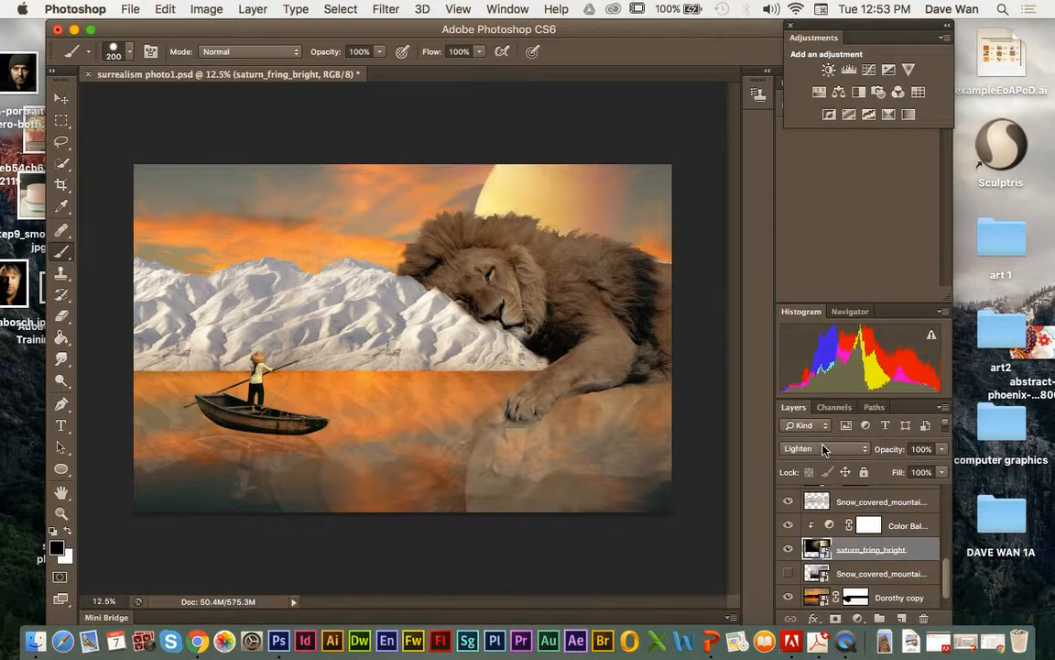
left_click(826, 447)
left_click(800, 352)
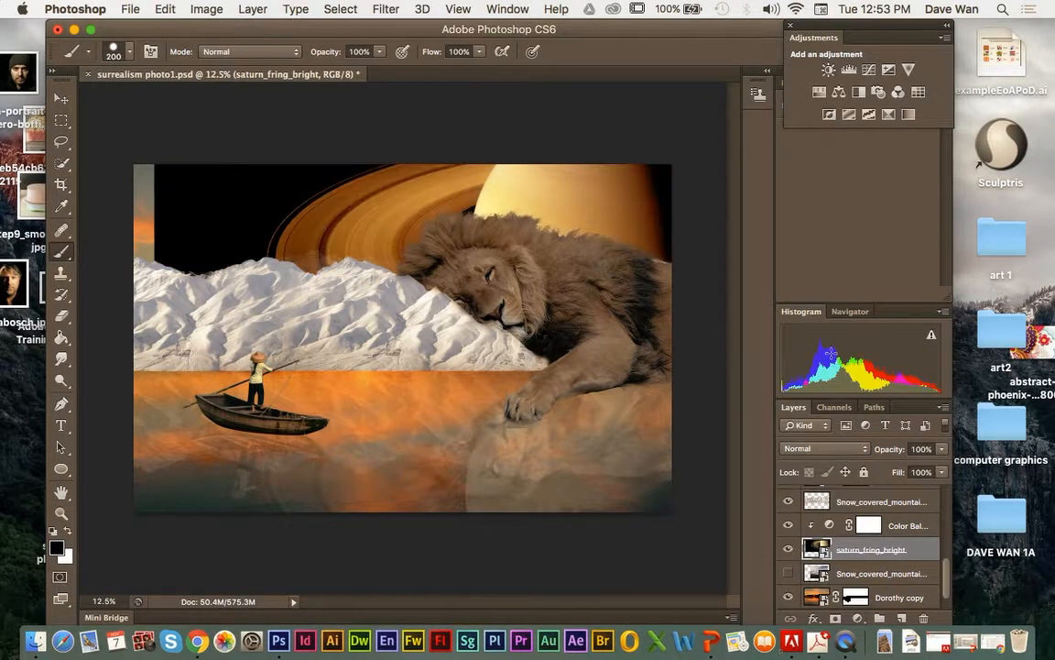
left_click(824, 448)
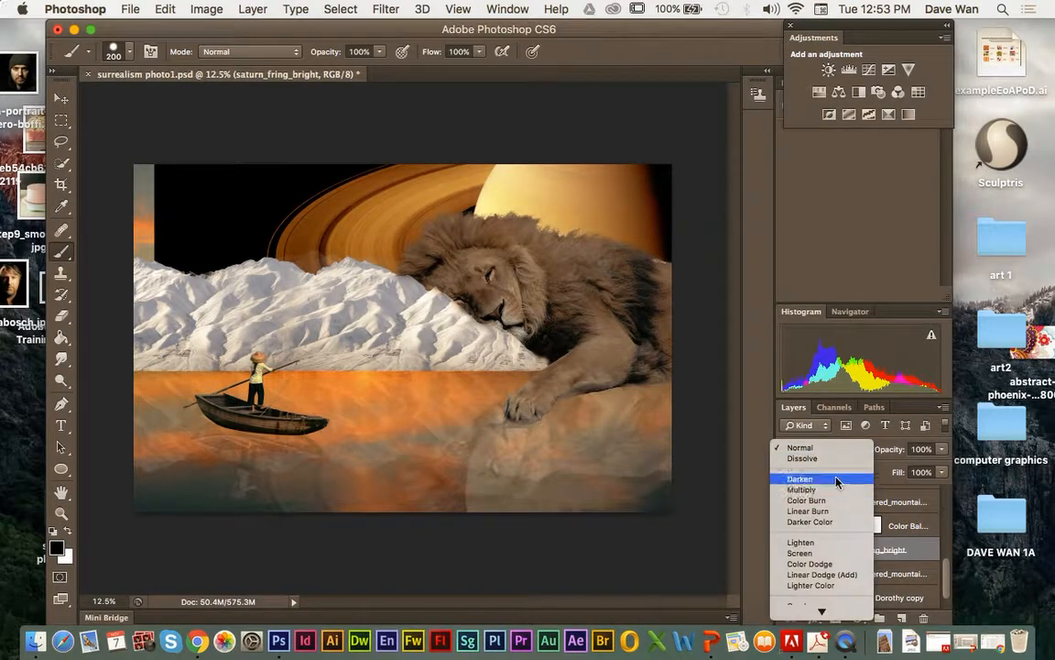
left_click(824, 554)
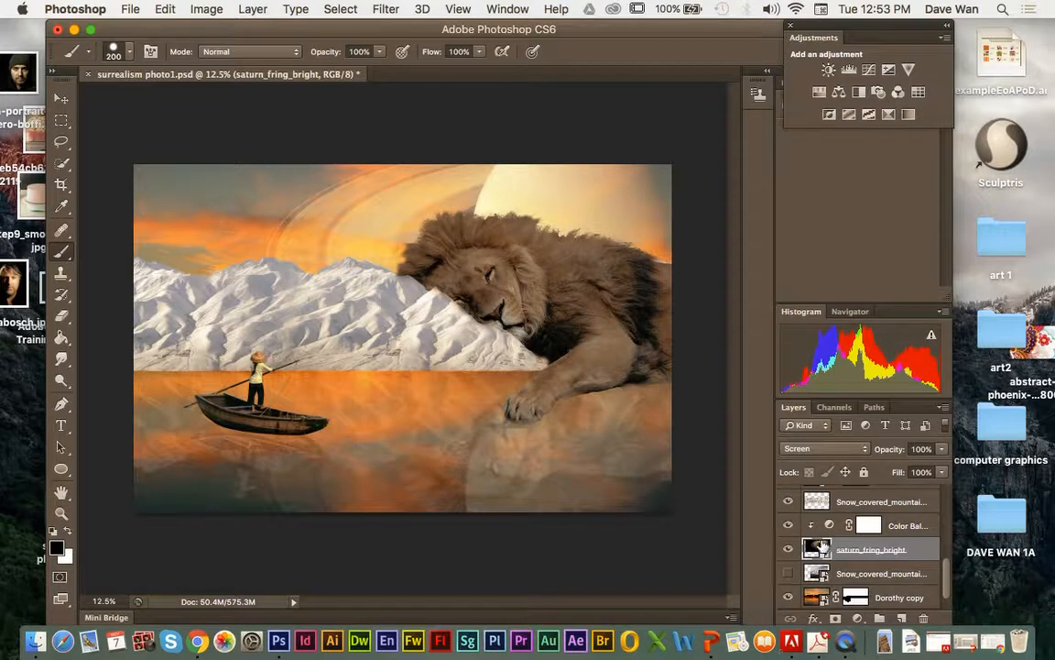
Add a Color Balance adjustment clipped to the Snow_covered_mountains_in_Ghazni copy 2 layer, with midtones at Cyan-Red +56 and shifted toward yellow.
scroll(848, 547, "up", 1)
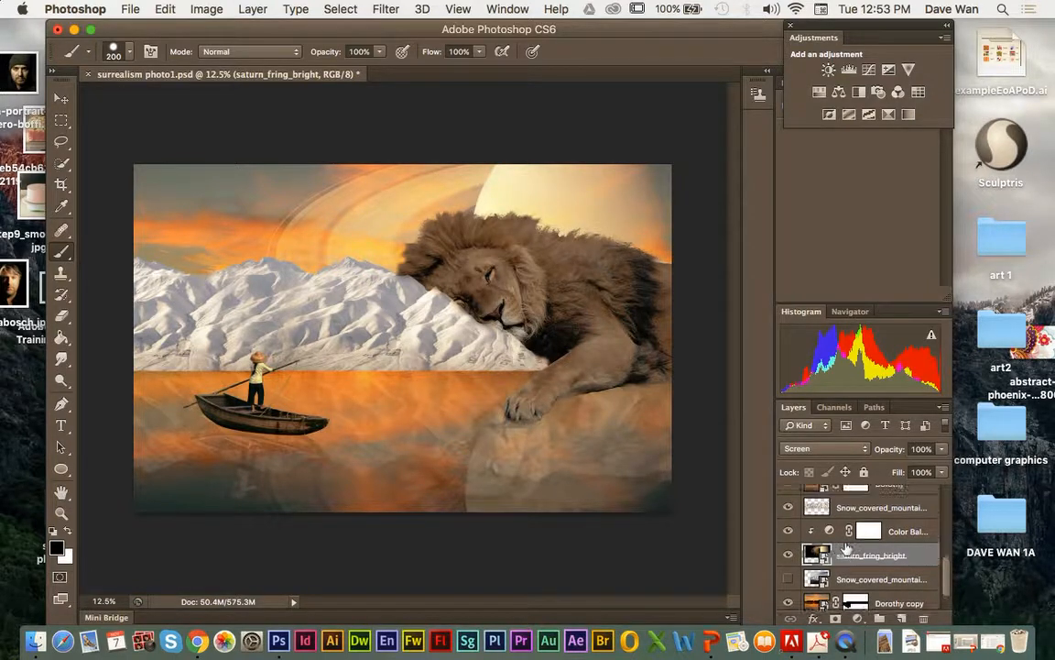
scroll(847, 547, "up", 3)
left_click(787, 564)
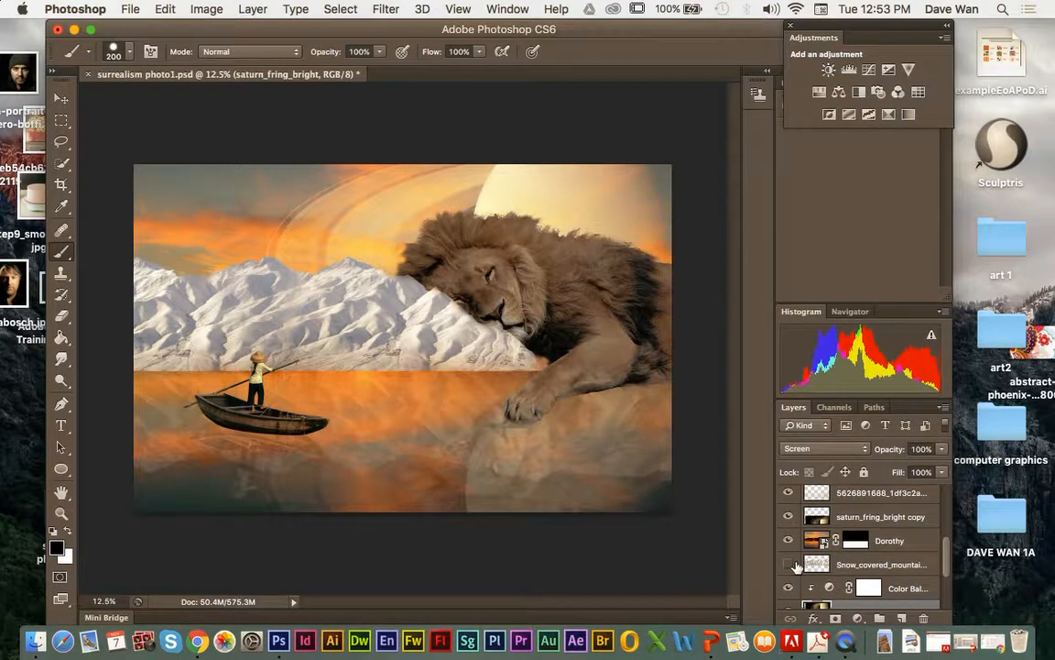
left_click(788, 565)
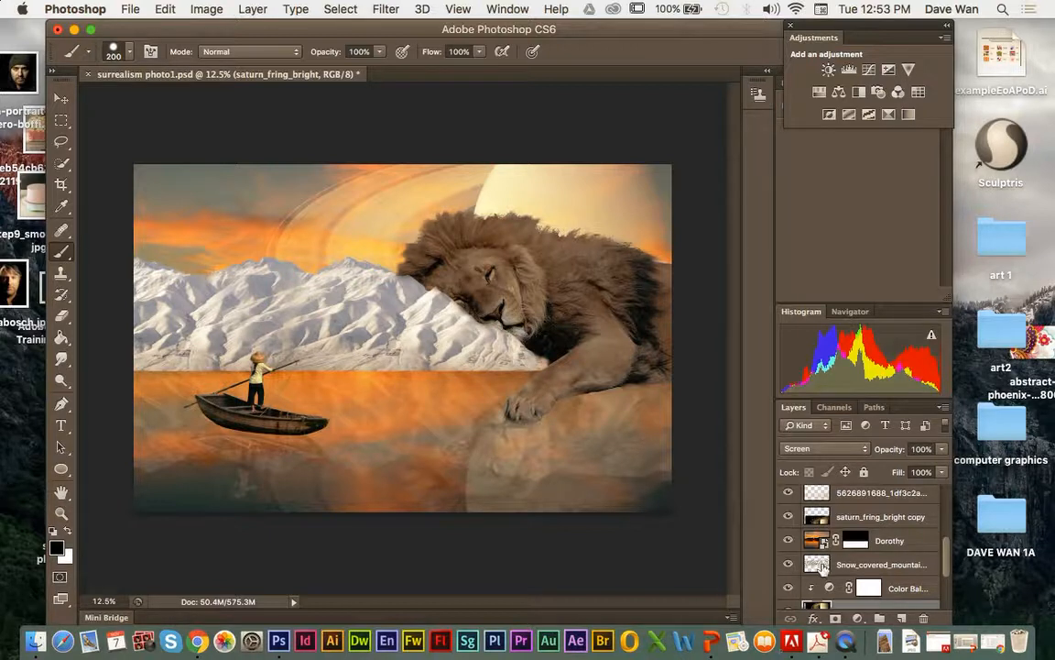
left_click(823, 565)
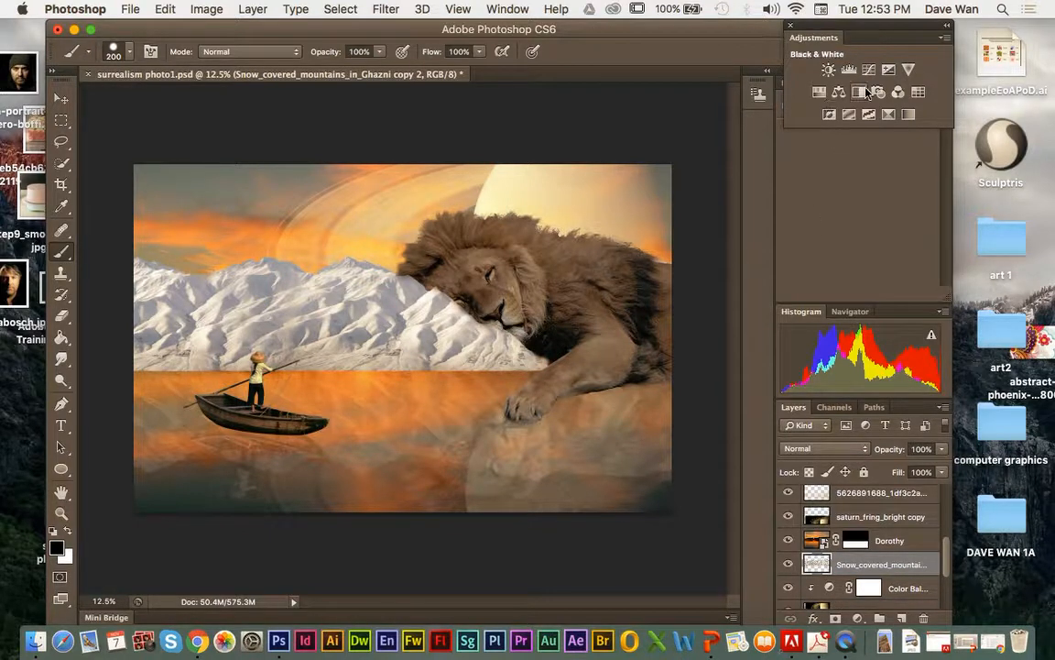
left_click(838, 93)
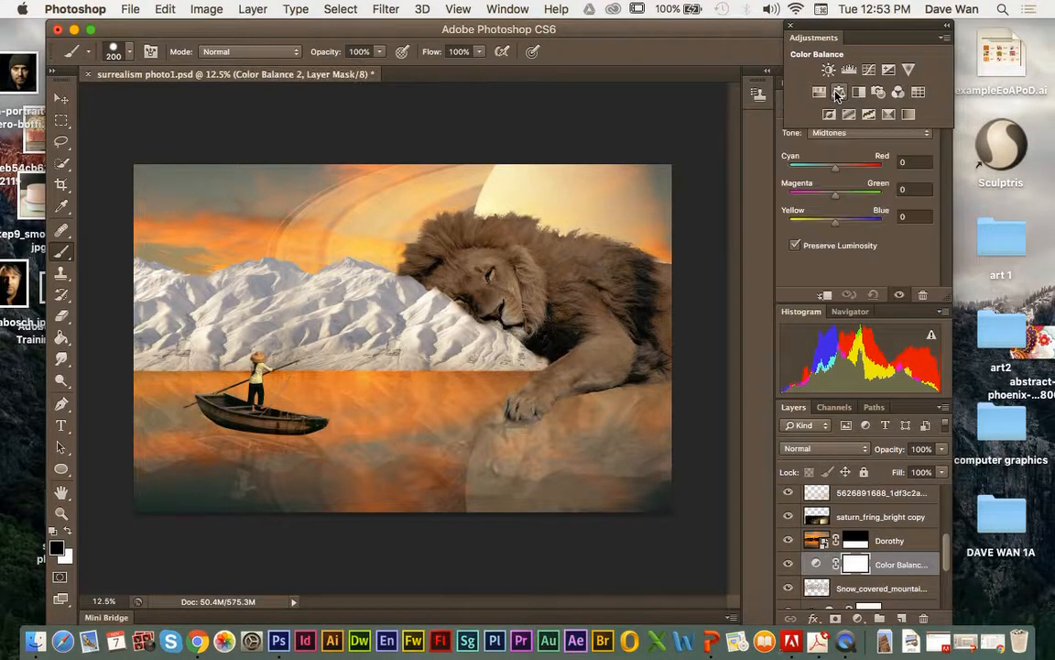
left_click_drag(840, 175, 863, 175)
left_click(825, 294)
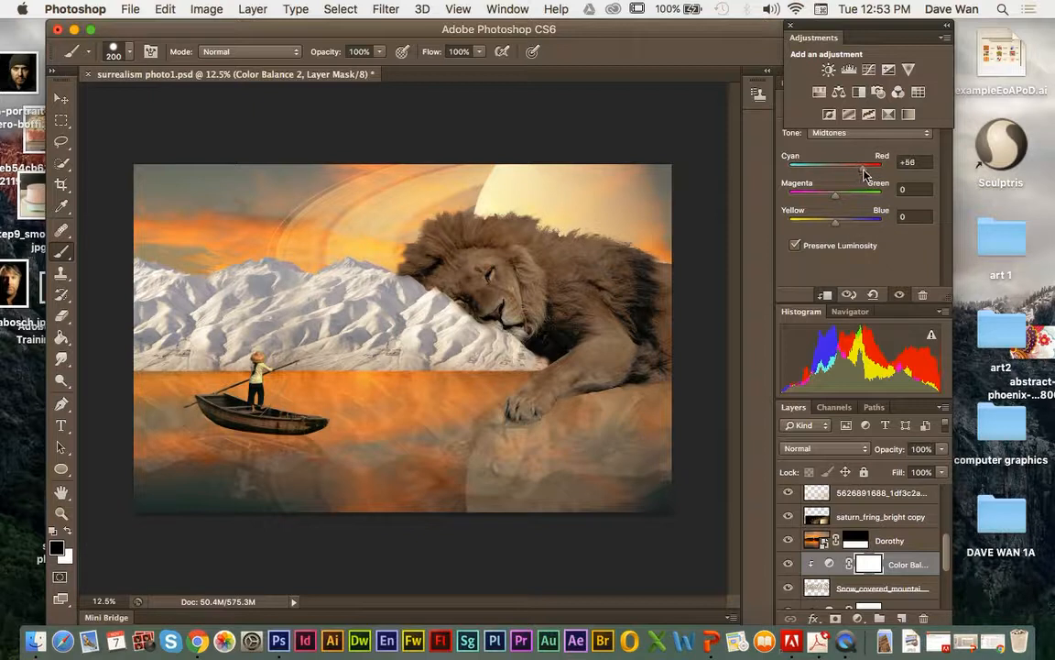
left_click_drag(836, 222, 807, 223)
Look through the layer stack from the Dorothy layer up and toggle the masked lion layer's visibility to check its contribution.
left_click(805, 536)
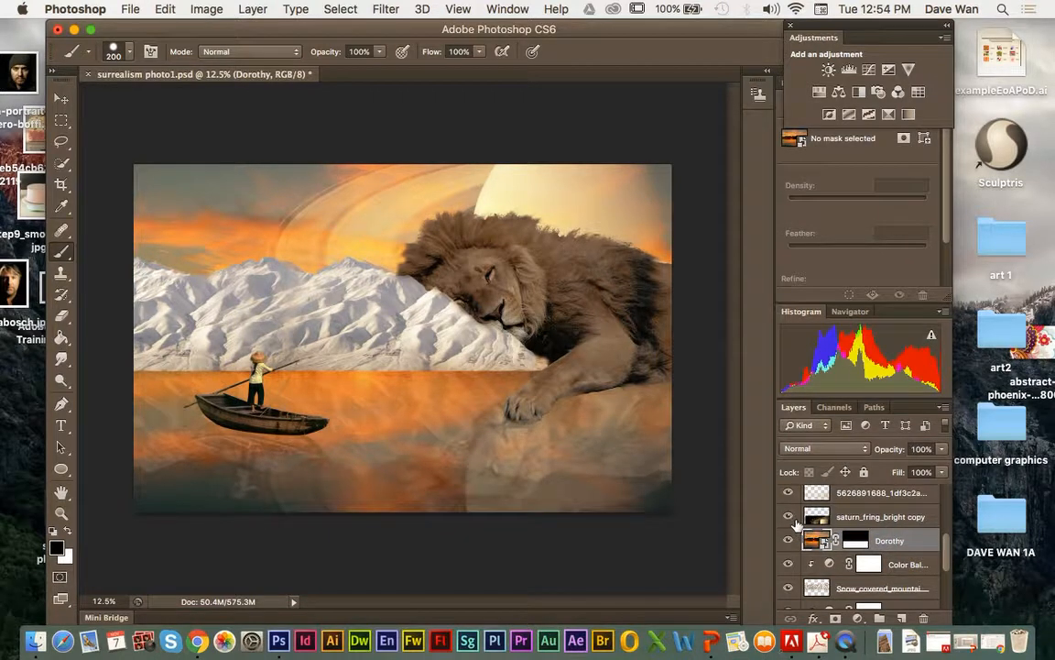
scroll(829, 544, "up", 1)
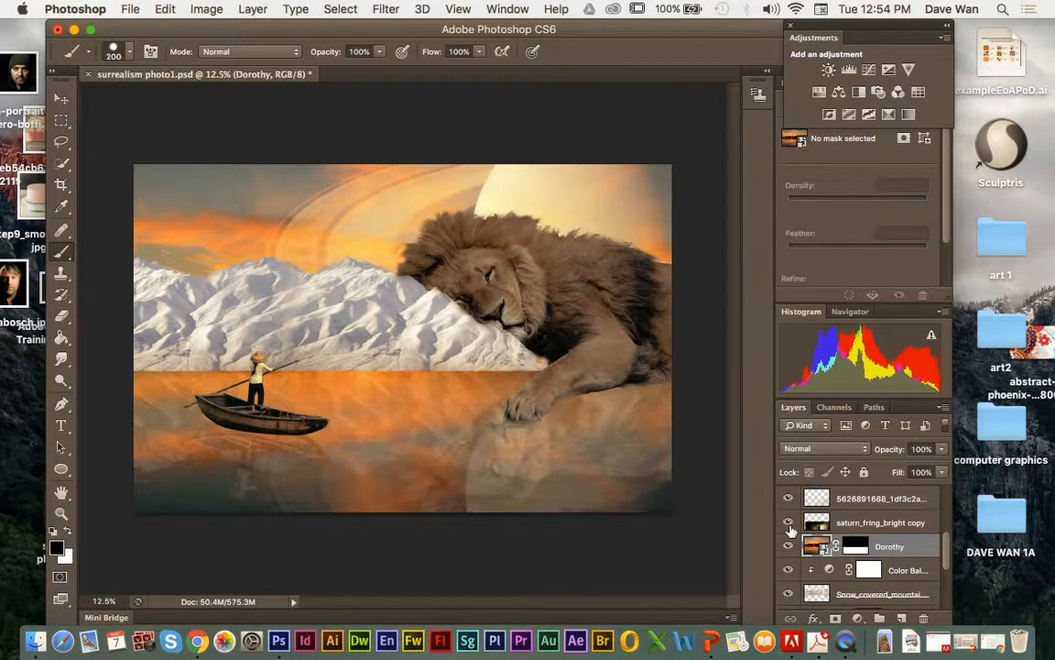
scroll(820, 536, "down", 4)
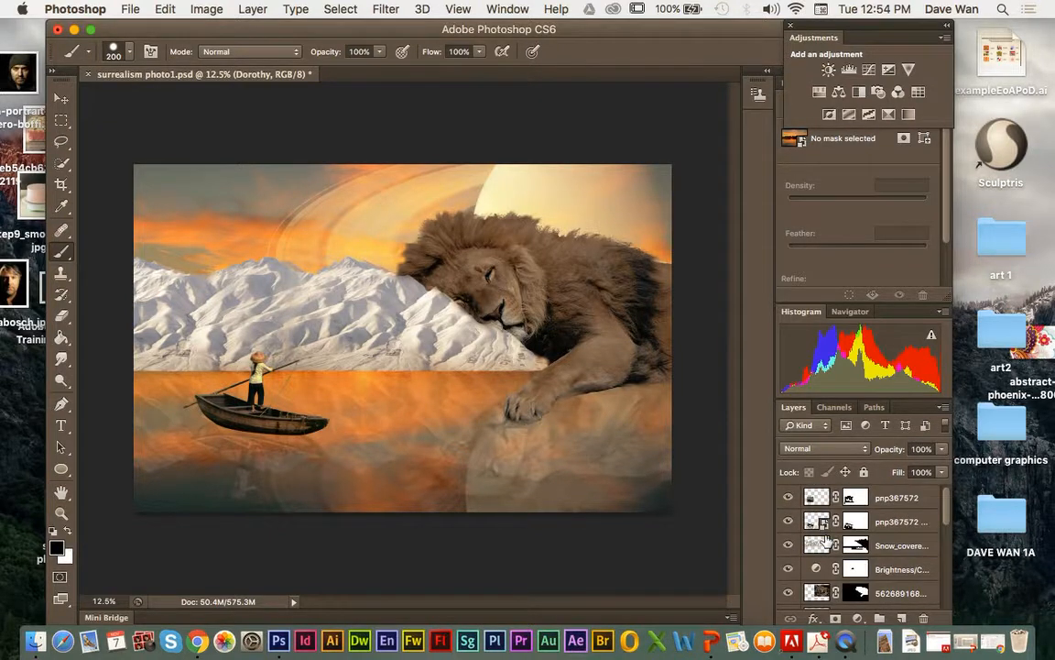
scroll(827, 540, "down", 5)
left_click_drag(946, 580, 950, 526)
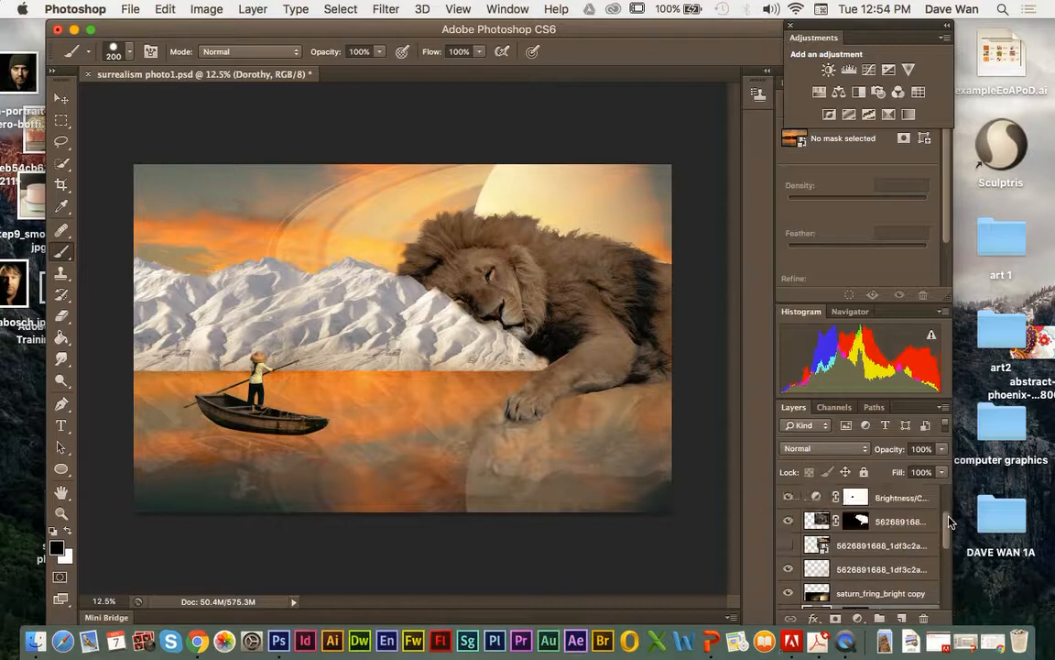
left_click(787, 522)
left_click(787, 521)
Add a Brightness/Contrast adjustment clipped to the masked lion layer, with Brightness 82 and Contrast -35.
left_click(898, 521)
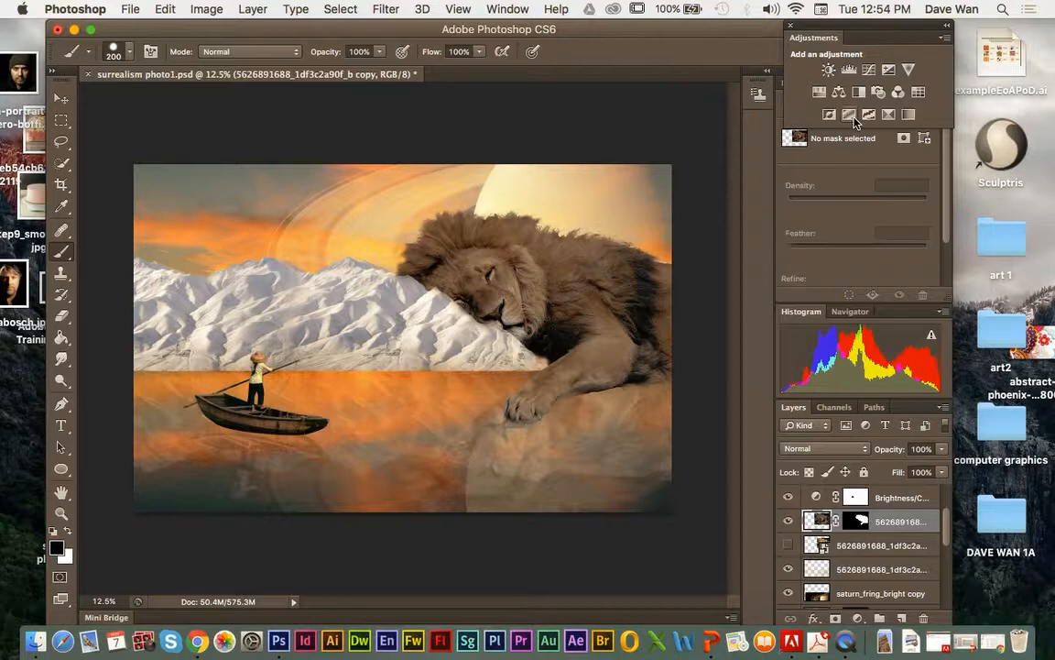
left_click(829, 70)
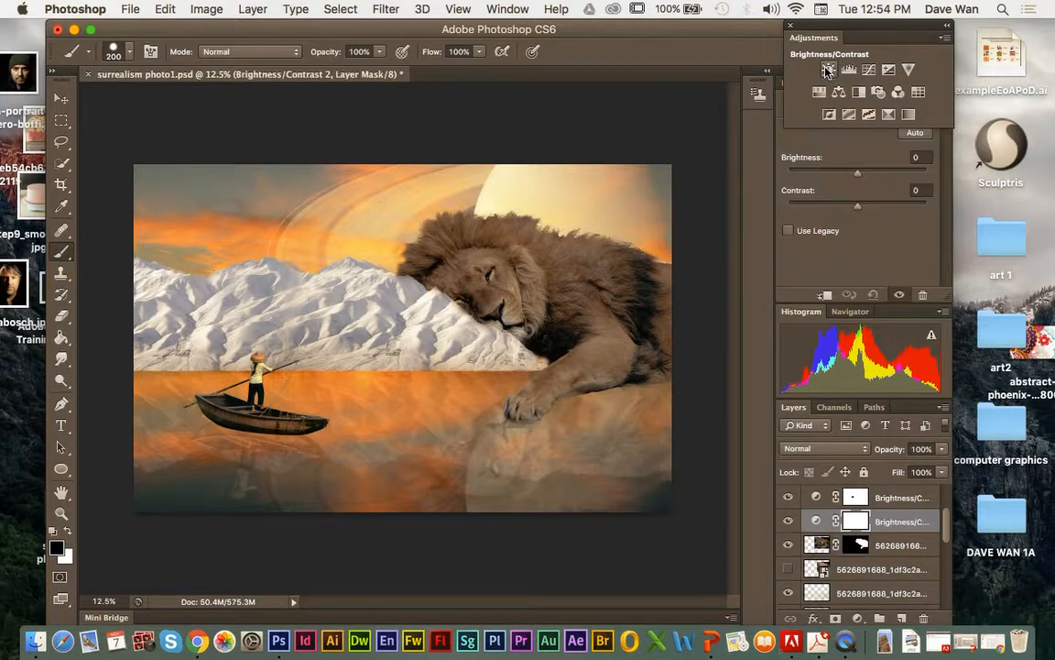
left_click(825, 296)
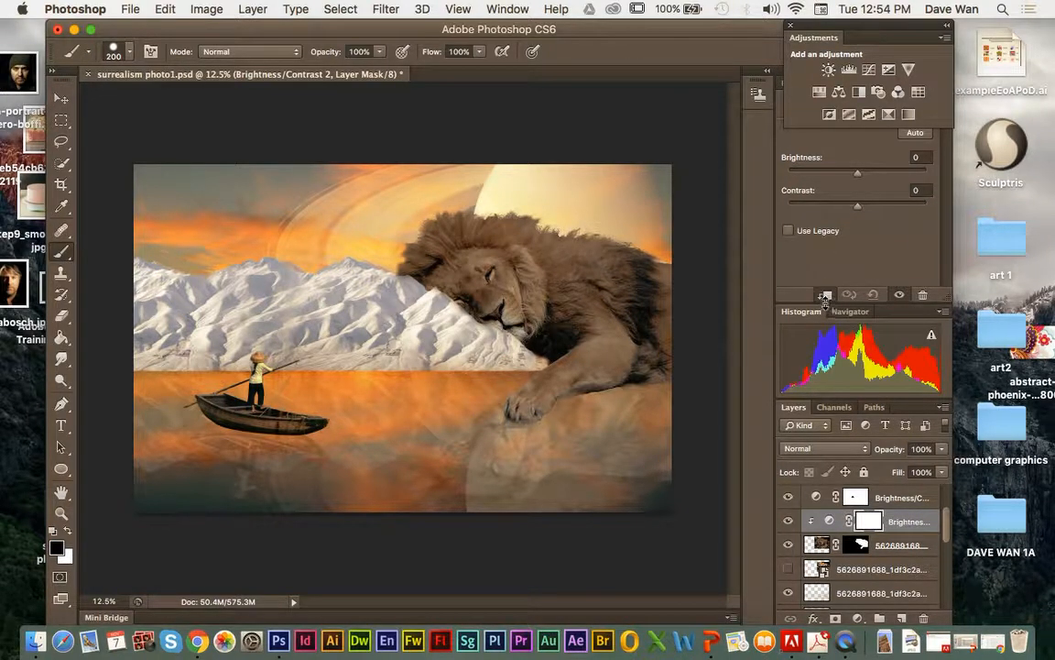
left_click_drag(858, 175, 896, 177)
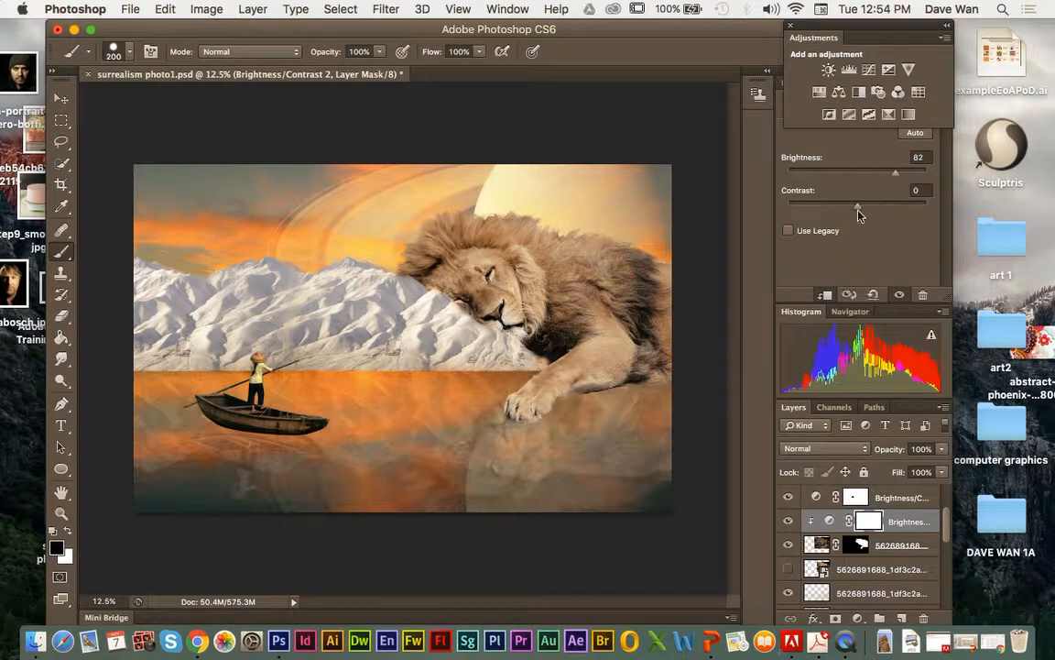
mouse_move(857, 214)
left_mouse_down()
mouse_move(888, 212)
mouse_move(823, 216)
mouse_move(895, 215)
left_mouse_up()
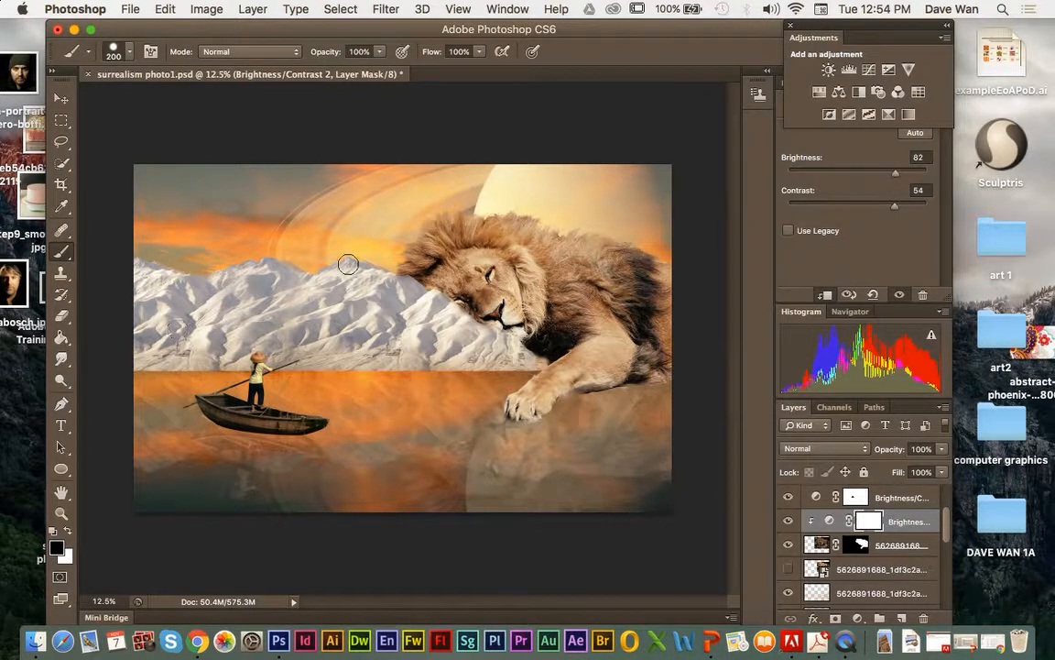
left_click_drag(896, 210, 810, 212)
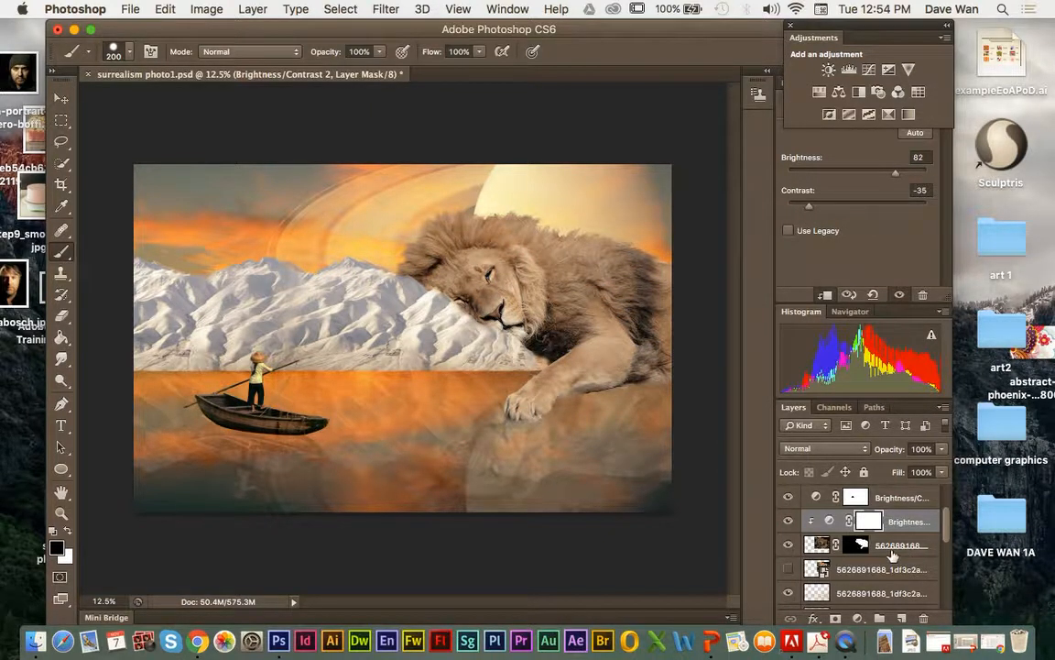
Add a Color Balance adjustment clipped to the masked lion layer, with midtones at Cyan-Red +25 and Yellow-Blue -28.
left_click(840, 93)
left_click(824, 294)
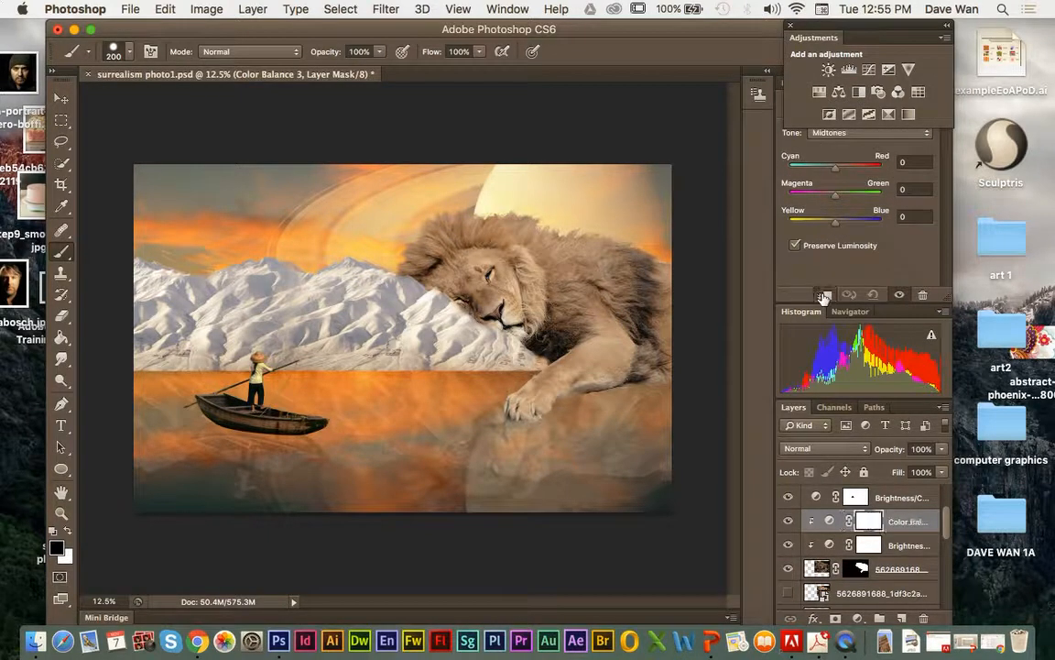
left_click_drag(835, 168, 868, 168)
left_click_drag(835, 223, 823, 229)
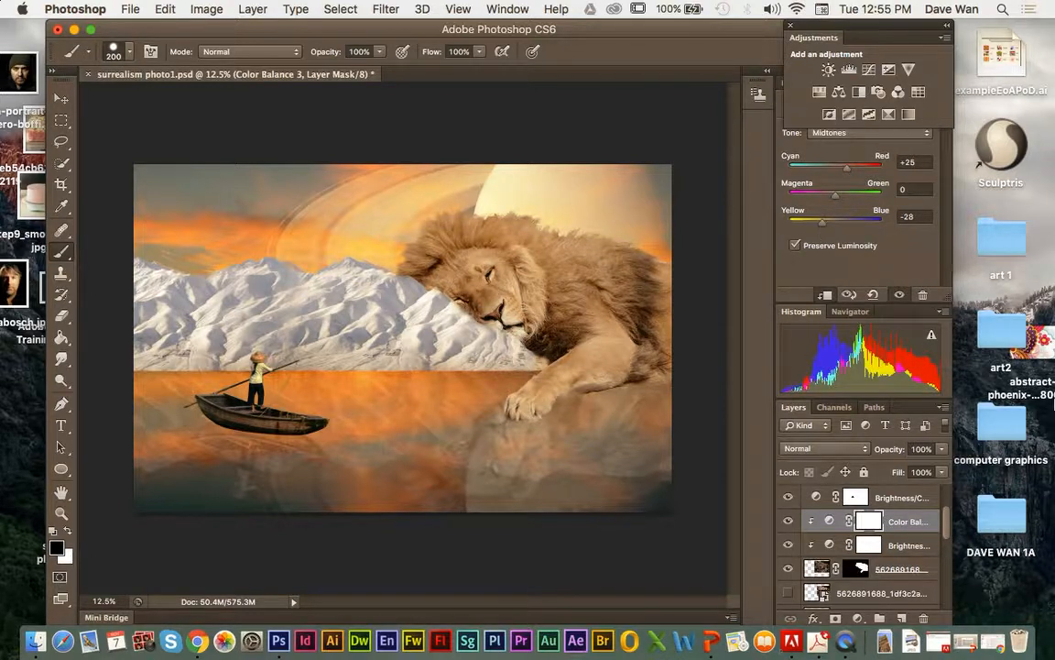
Add a Color Balance adjustment clipped to the Snow_covered_mountains_in_Ghazni copy 4 layer, with midtones at Cyan-Red +40 and Yellow-Blue -47.
left_click(788, 498)
scroll(793, 506, "up", 2)
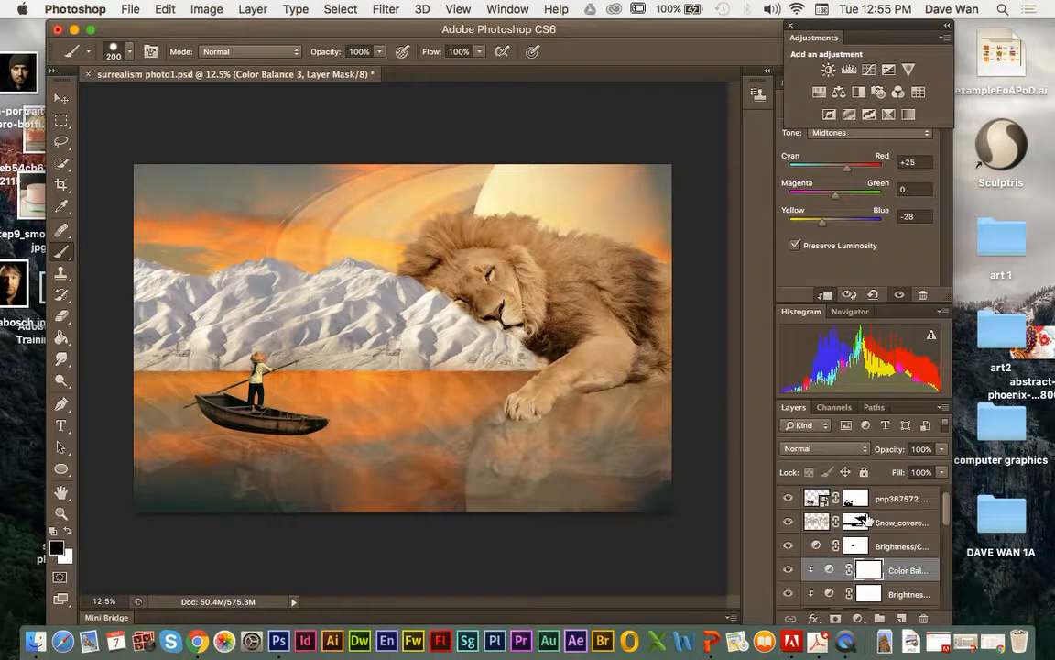
left_click(788, 522)
left_click(794, 523)
left_click(793, 523)
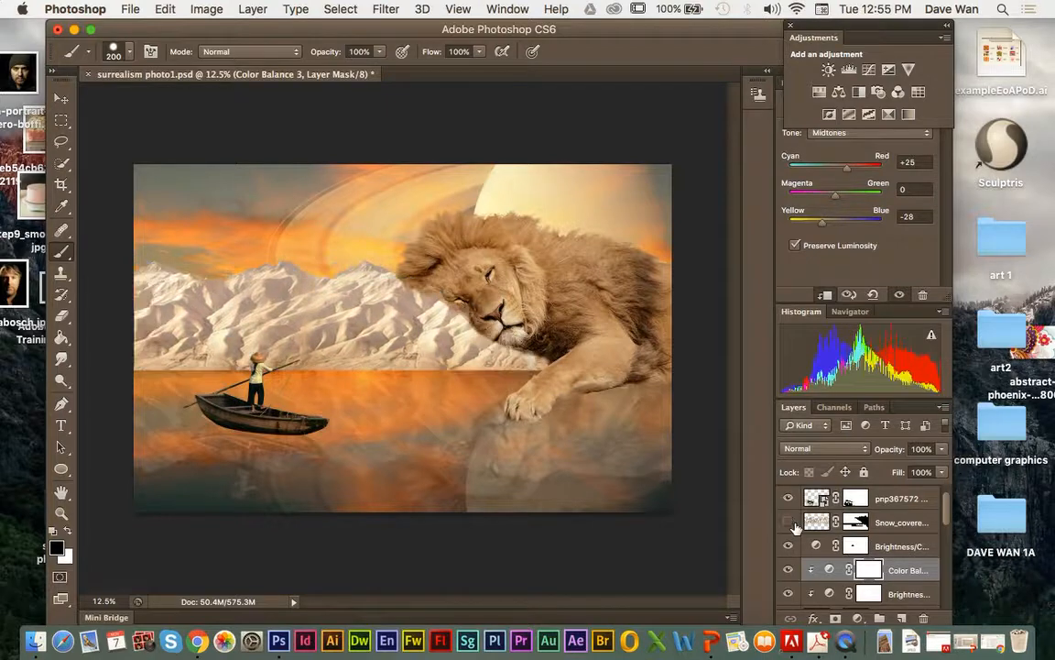
left_click(794, 523)
left_click(814, 523)
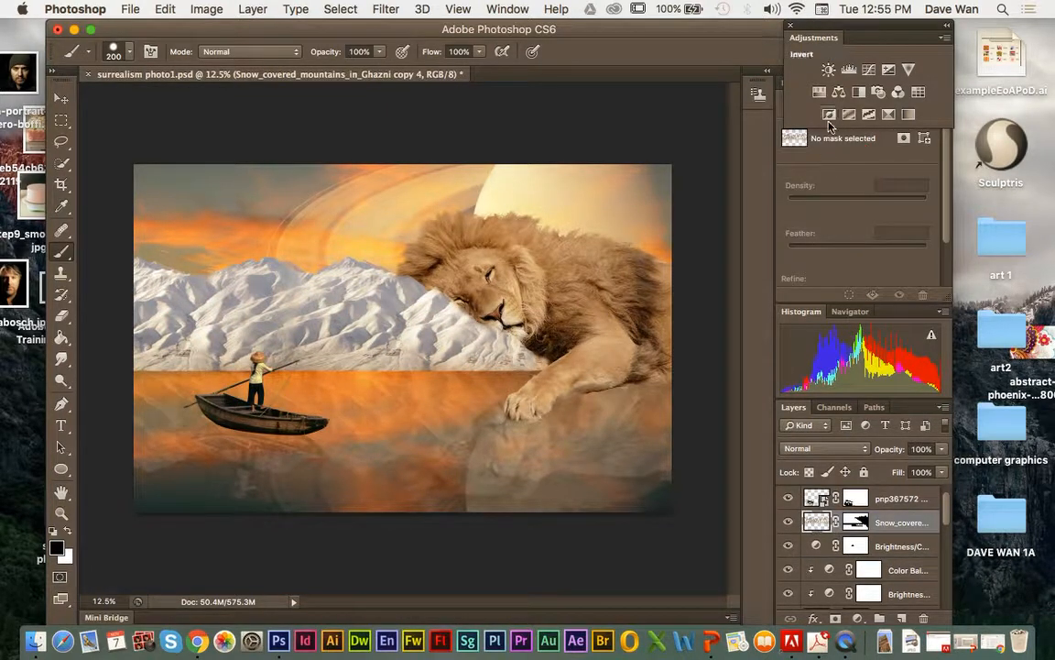
left_click(840, 96)
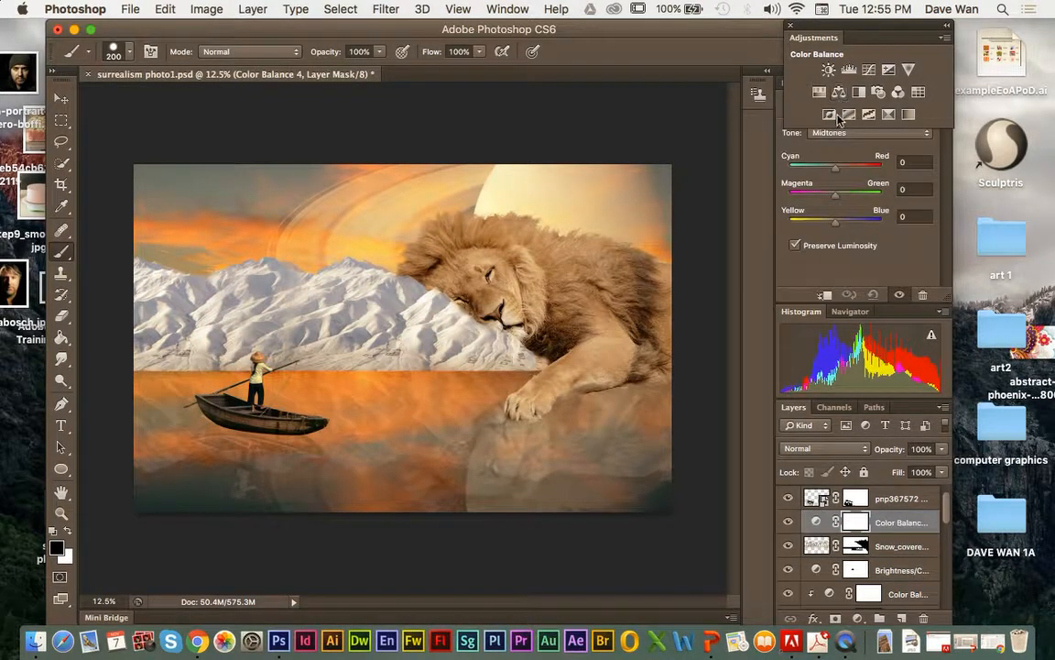
left_click(825, 296)
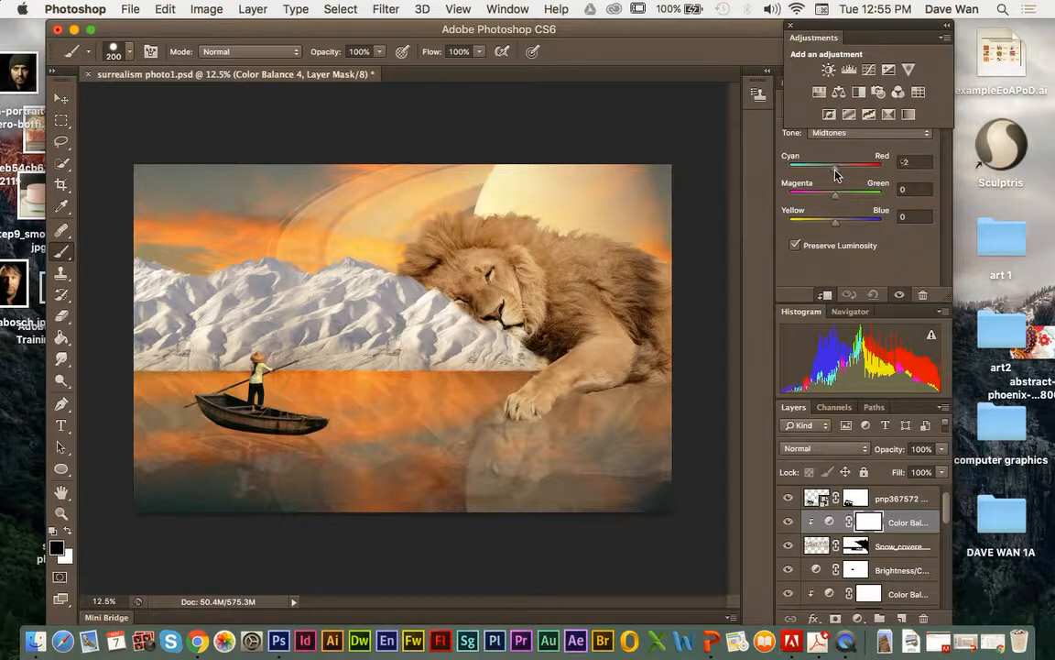
left_click_drag(836, 168, 854, 168)
left_click_drag(833, 222, 813, 222)
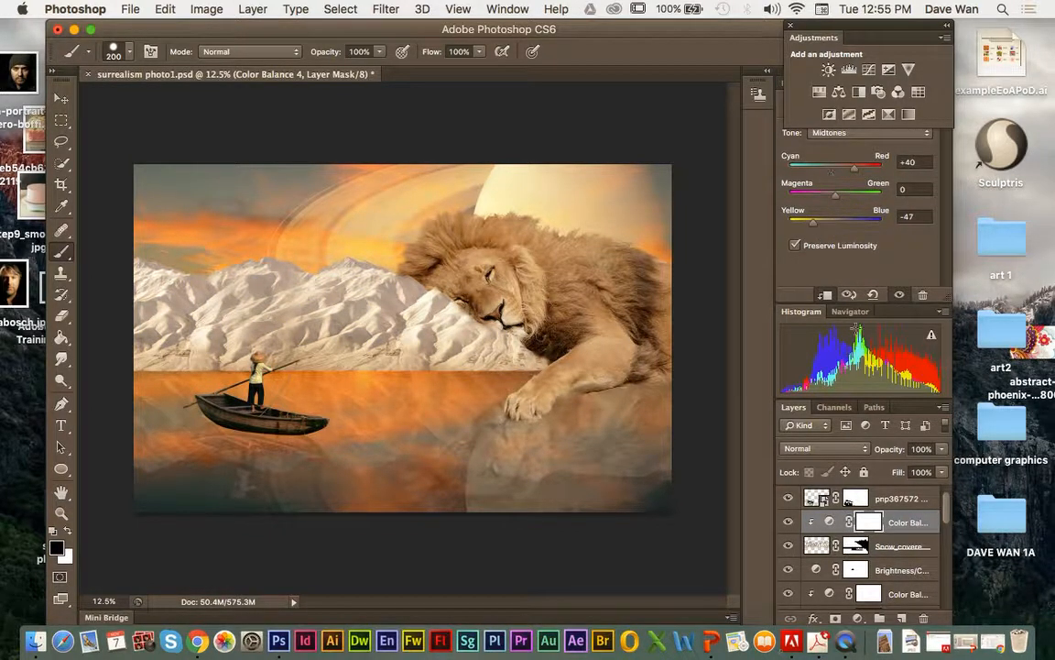
Add a Brightness/Contrast adjustment clipped to the Snow_covered_mountains_in_Ghazni copy 4 layer, with Brightness -30 and Contrast -4.
left_click(828, 71)
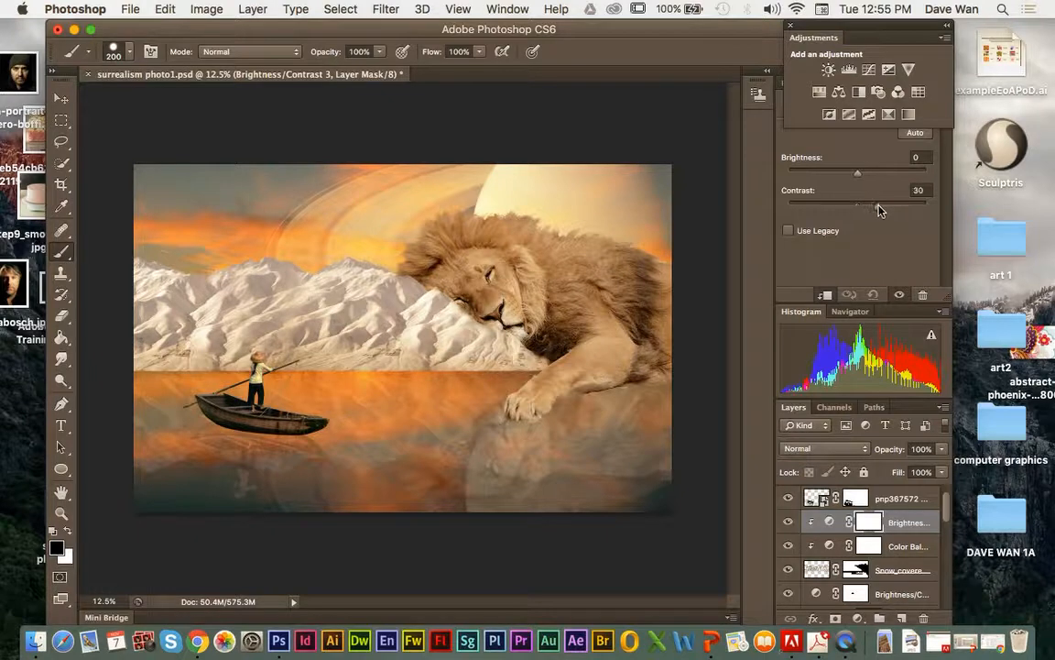
mouse_move(877, 210)
left_mouse_down()
mouse_move(816, 211)
mouse_move(878, 212)
mouse_move(865, 214)
left_mouse_up()
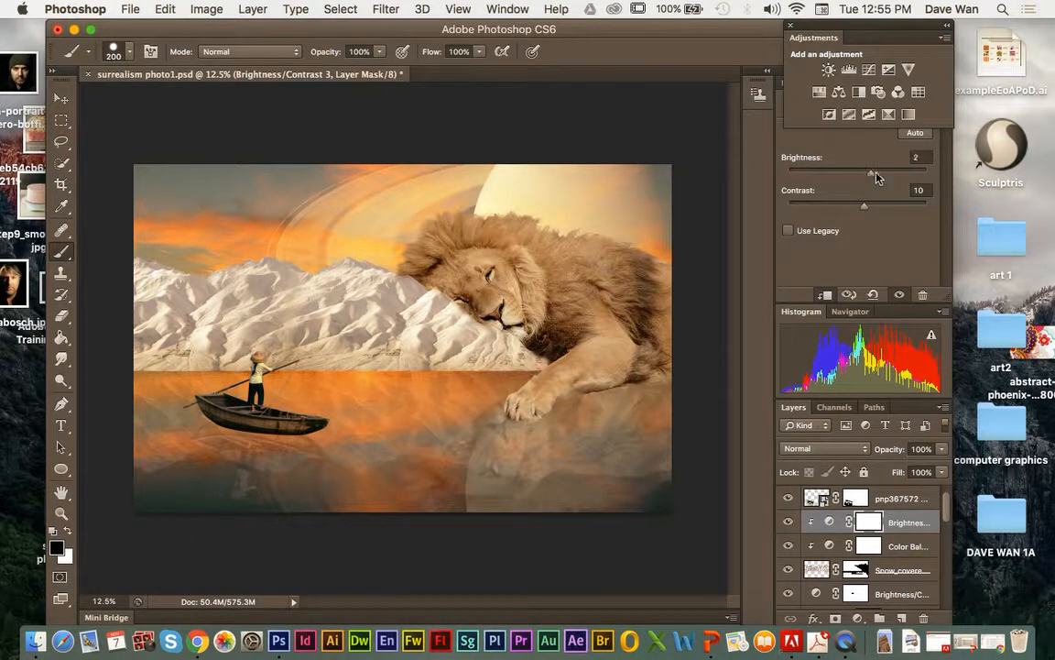
left_click_drag(858, 172, 852, 213)
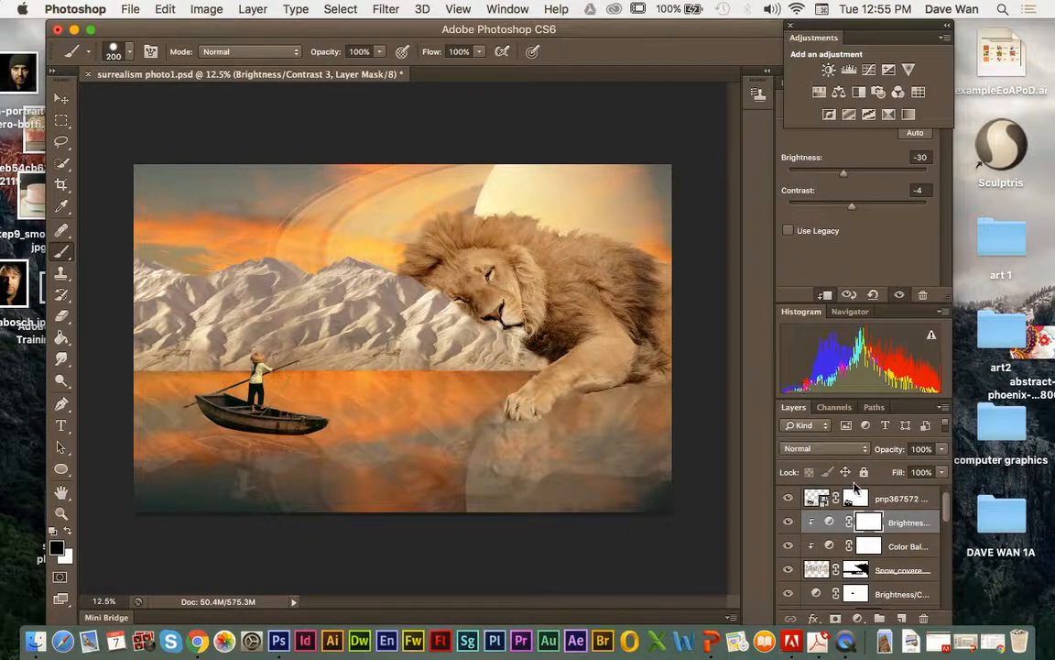
Add a Color Balance adjustment clipped to the top pnp367572 boat layer, with midtones at Cyan-Red +37 and Yellow-Blue -39.
scroll(816, 504, "up", 1)
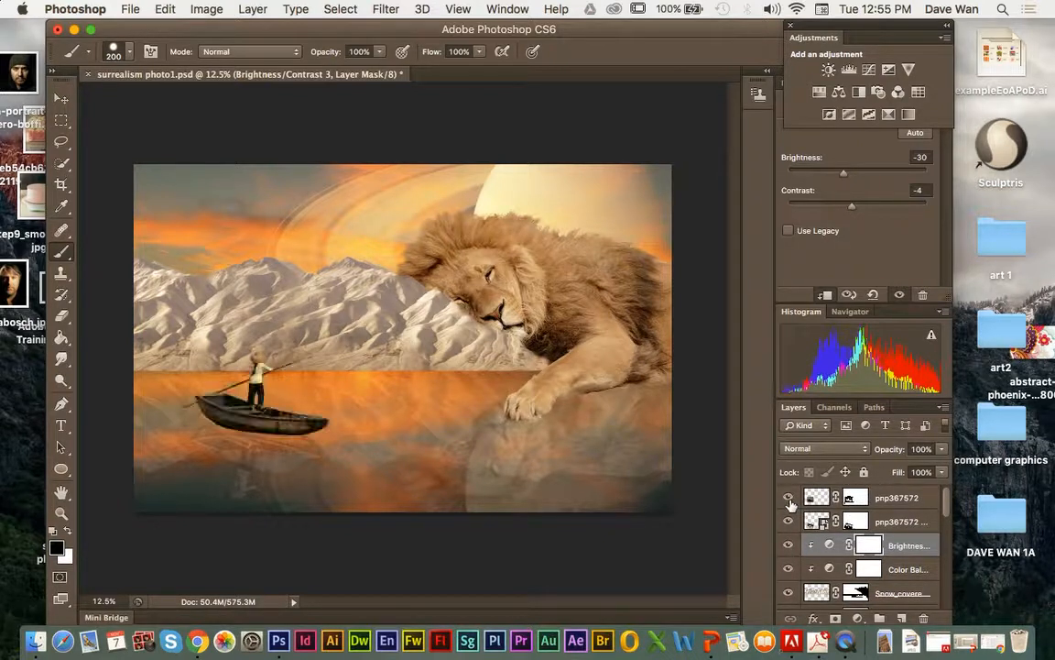
left_click(818, 498)
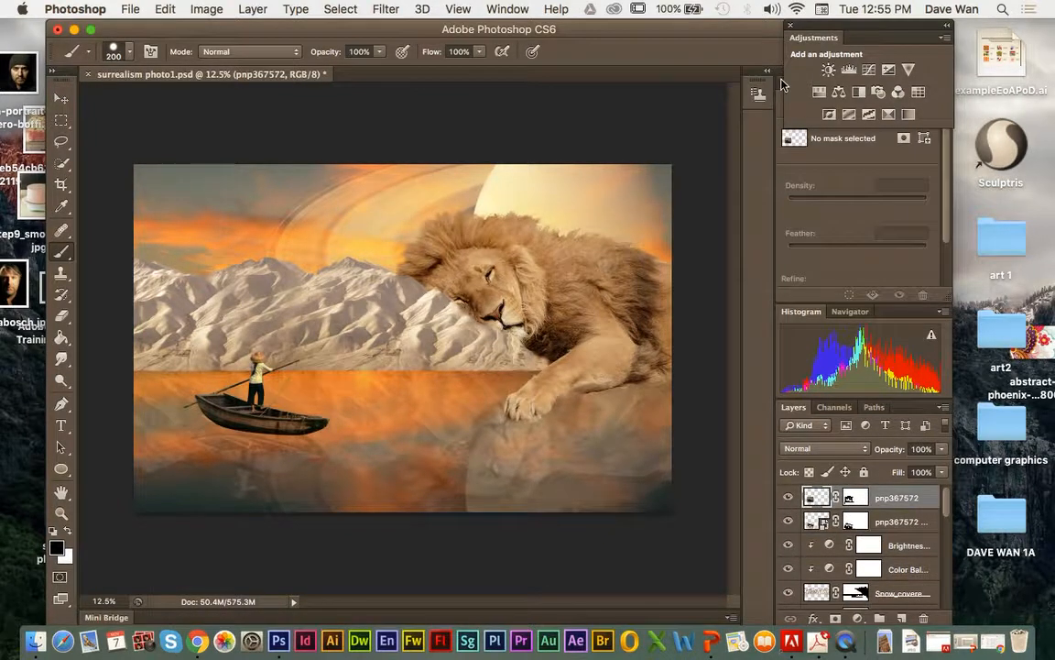
left_click(840, 93)
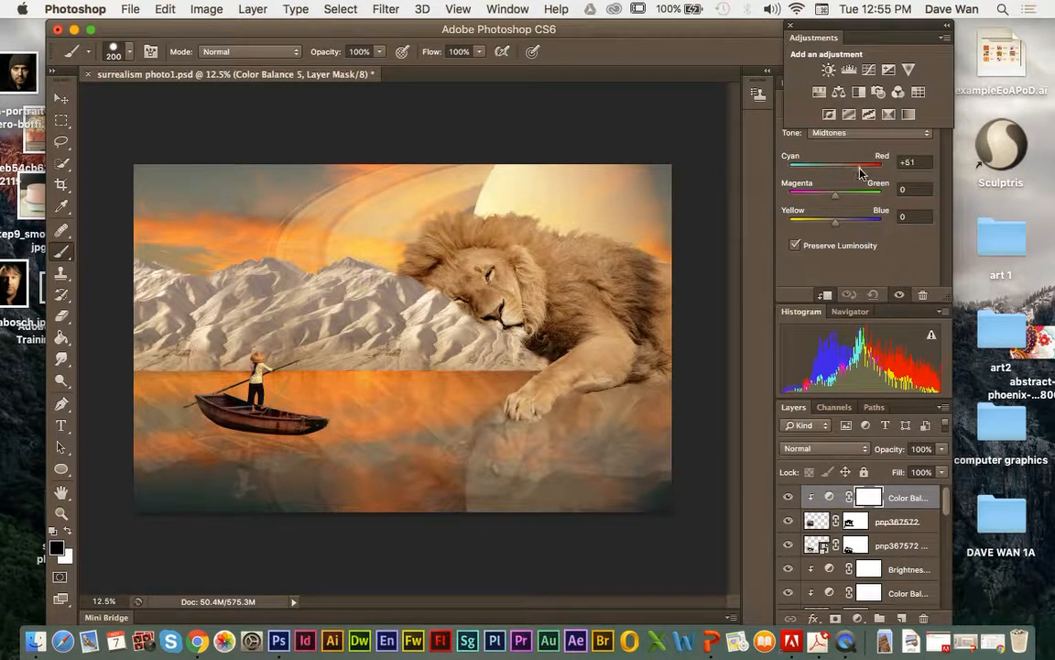
left_click_drag(855, 168, 853, 168)
left_click_drag(835, 221, 817, 225)
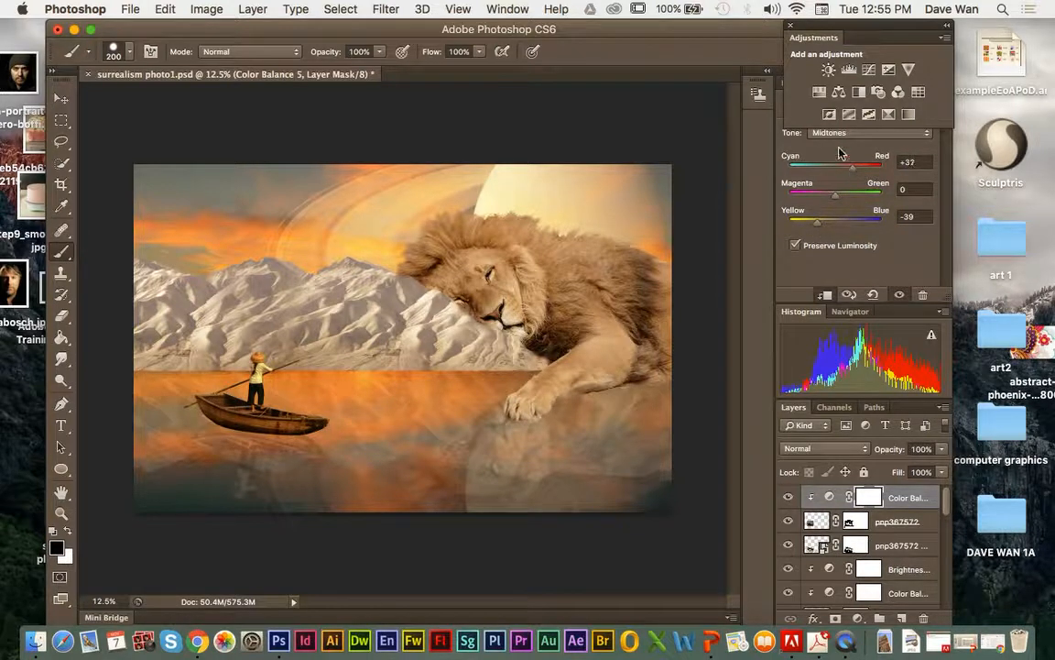
Add a Brightness/Contrast adjustment clipped to the top pnp367572 boat layer, with Brightness 34 and Contrast -9.
left_click(829, 70)
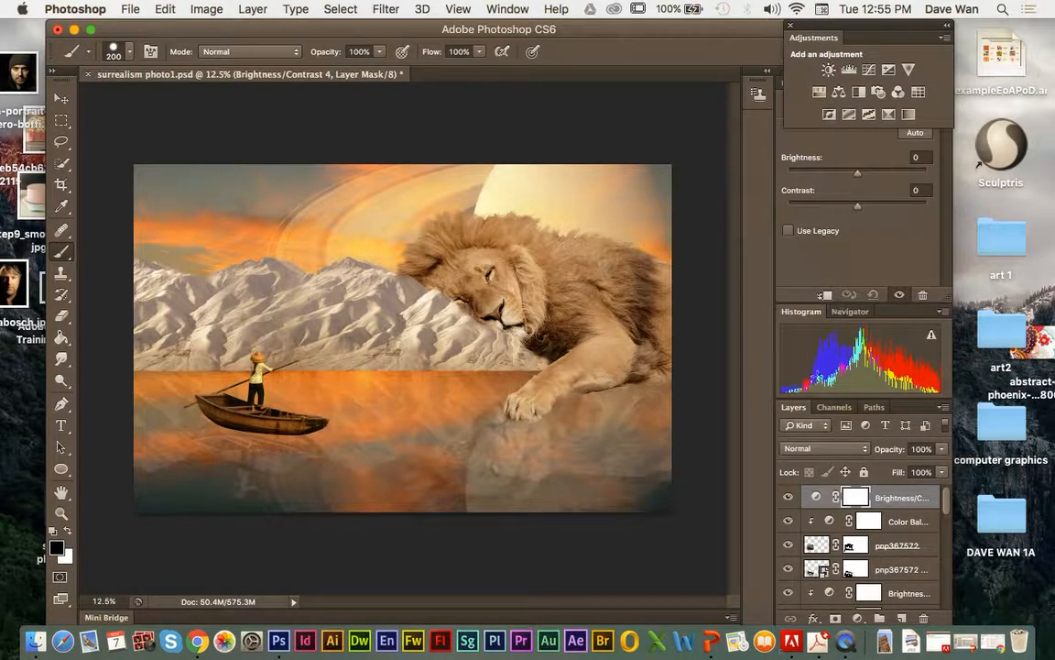
left_click(825, 294)
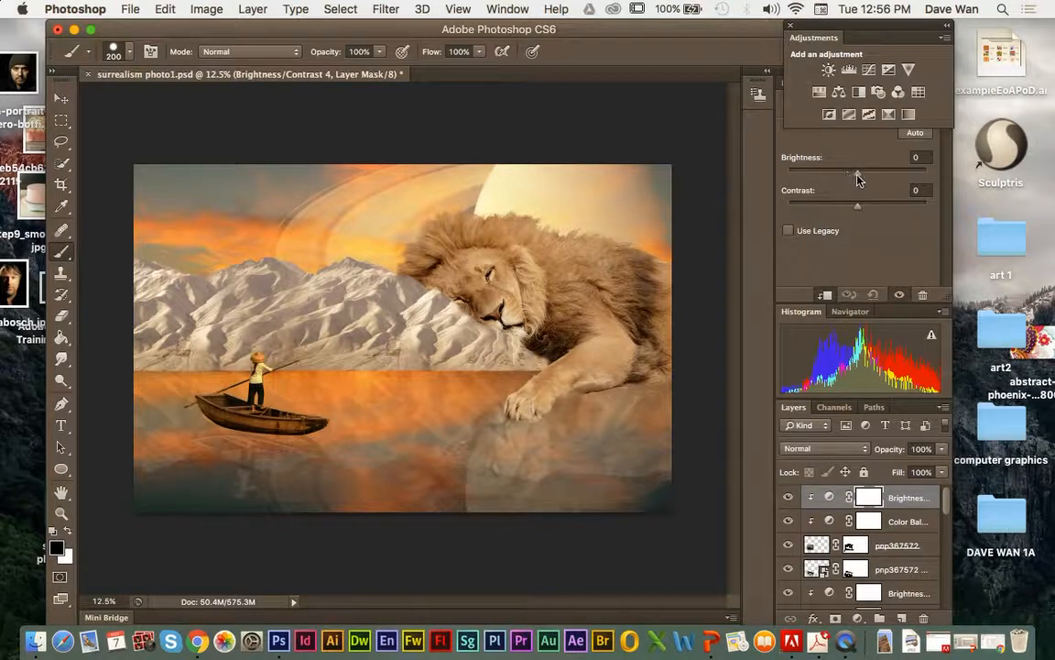
left_click_drag(857, 179, 873, 177)
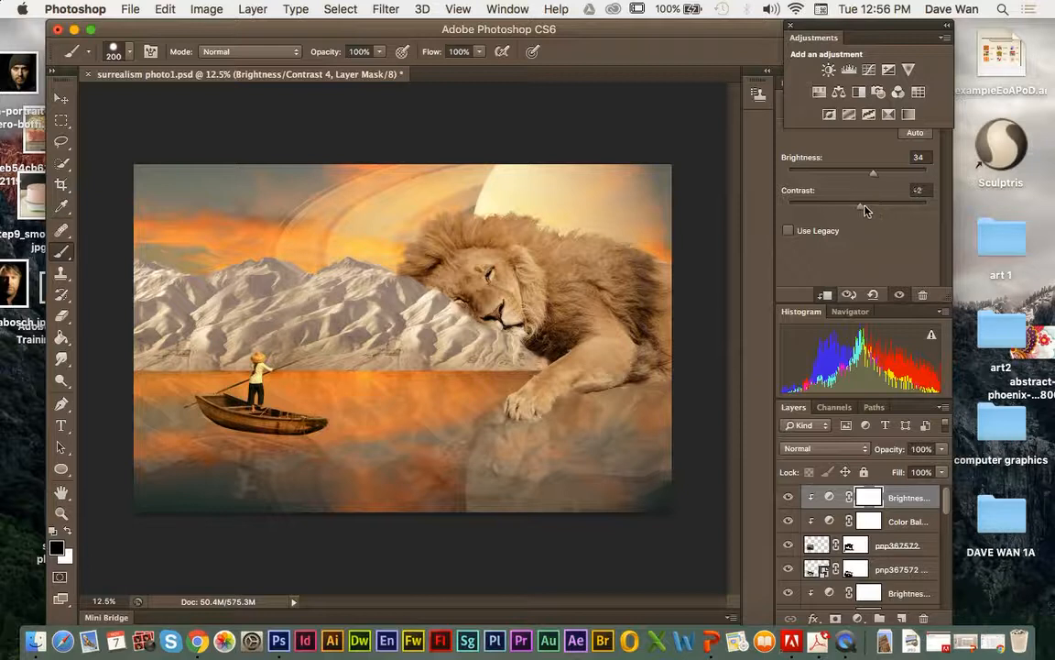
left_click_drag(832, 208, 846, 209)
Show the document's edit history and move the floating Adjustments panel clear of it.
left_click(507, 9)
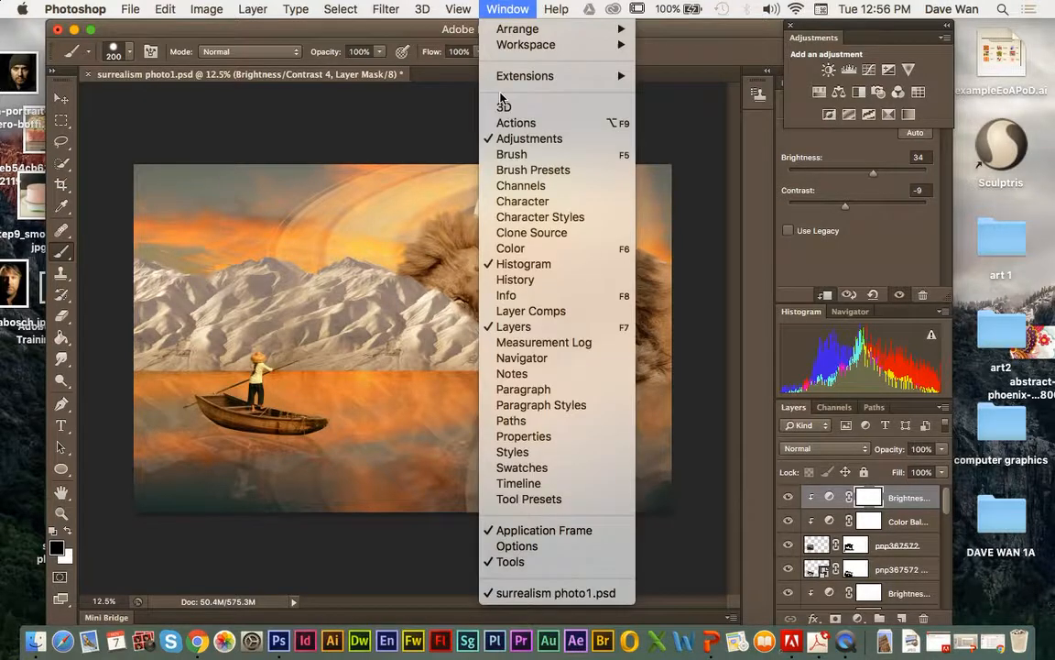
left_click(509, 257)
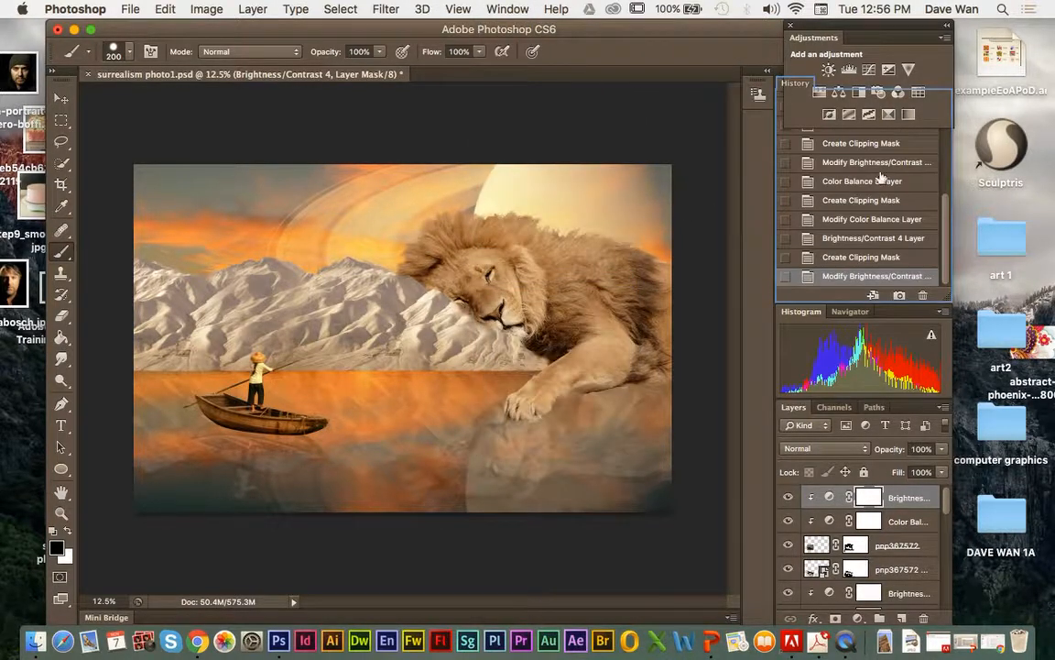
left_click_drag(896, 35, 692, 47)
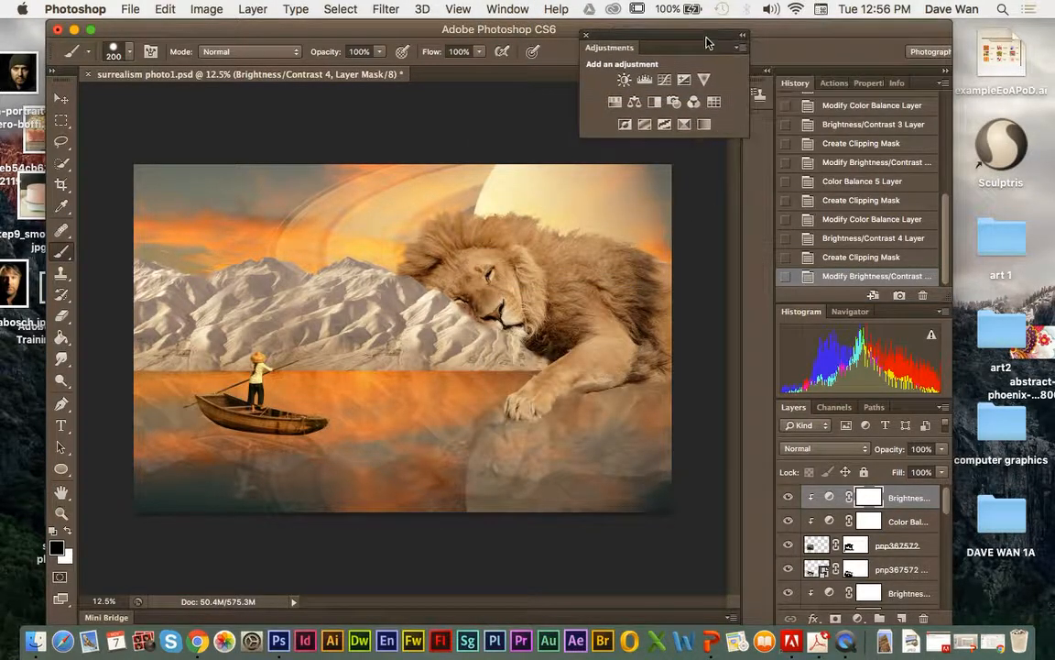
Compare the original surrealism photo1.psd snapshot and the first clipping-mask state with the edited composite, finishing on the latest Brightness/Contrast history state.
scroll(824, 174, "up", 5)
left_click(842, 104)
left_click(843, 104)
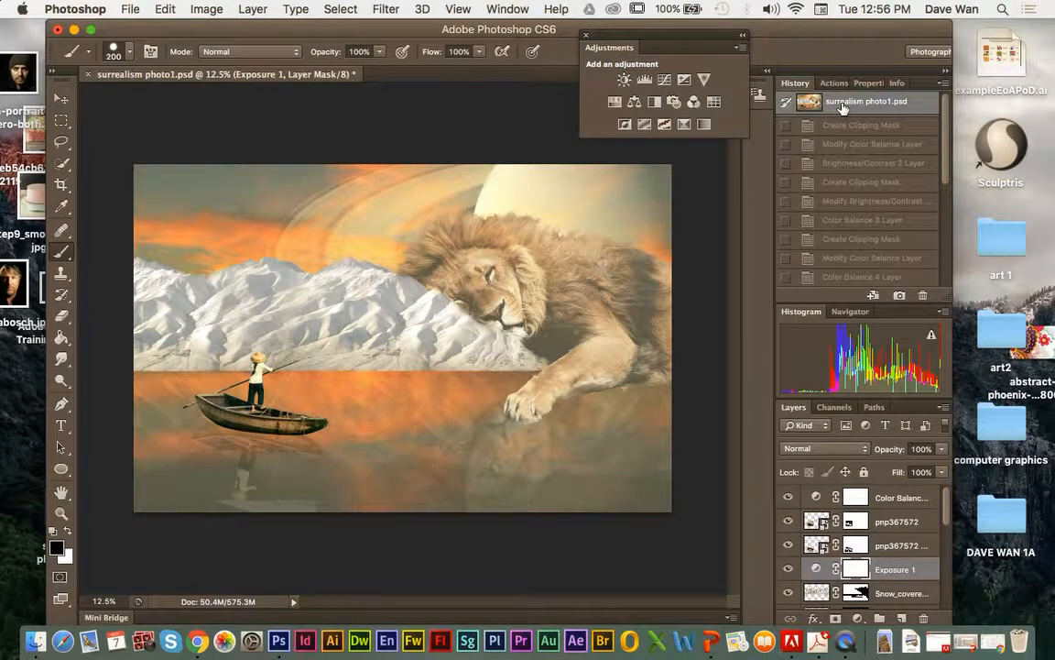
left_click(842, 124)
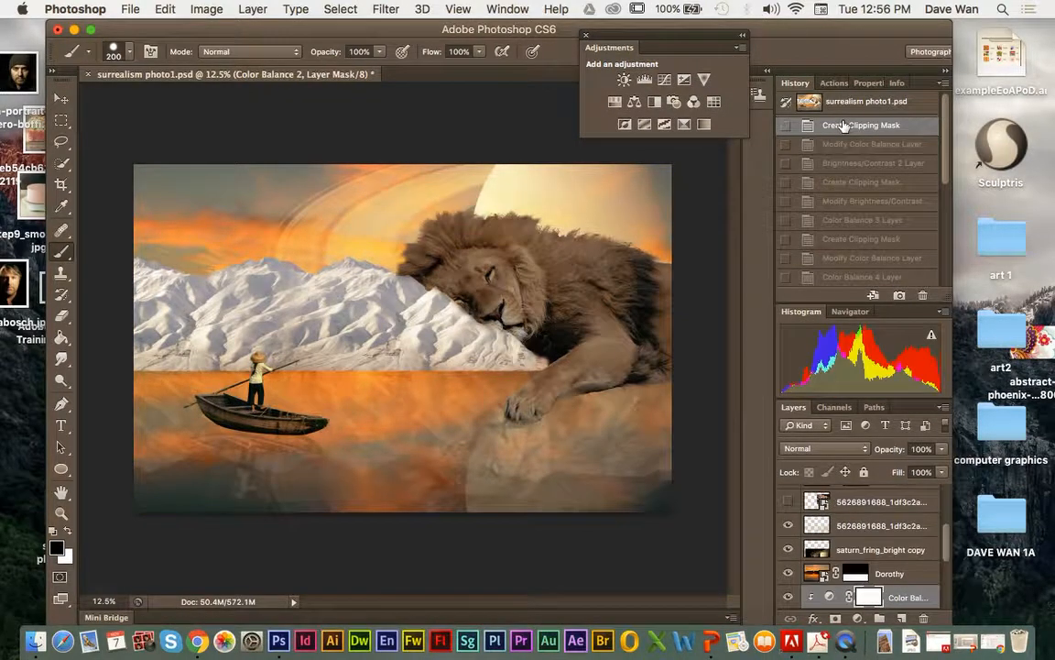
left_click(845, 105)
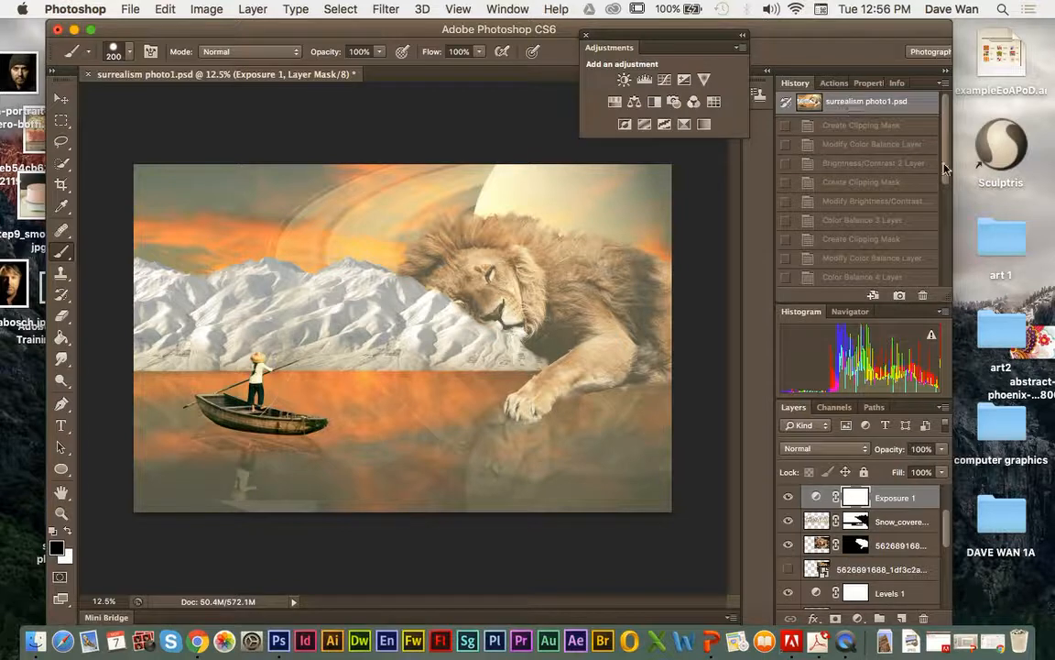
scroll(854, 191, "down", 5)
left_click(900, 277)
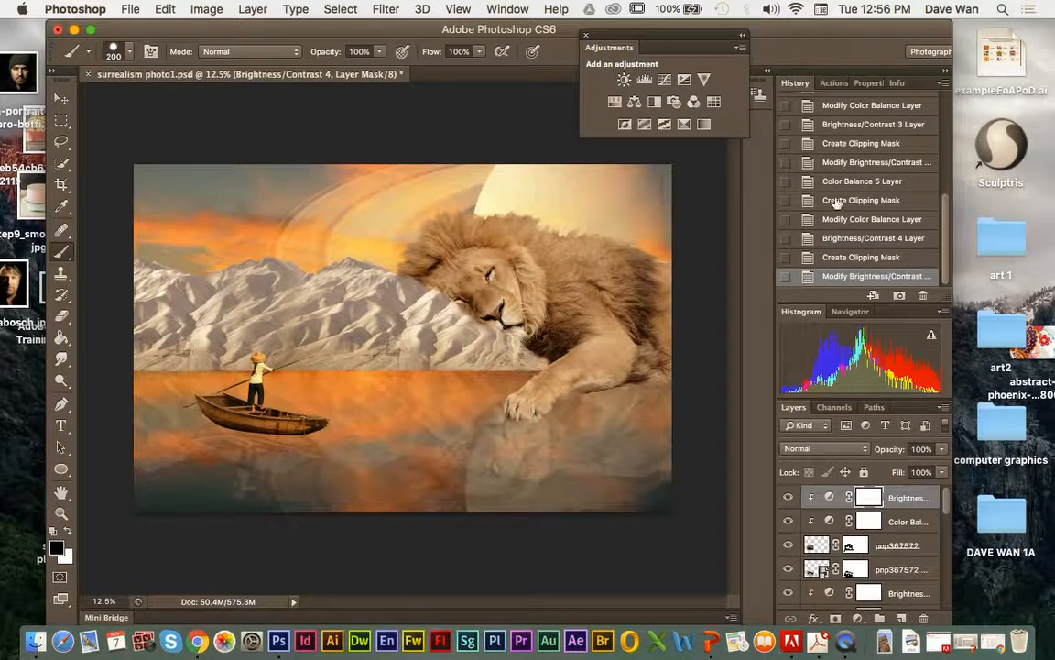
View the original snapshot once more, return to the latest Brightness/Contrast state, and move the application window slightly down.
scroll(856, 176, "up", 5)
left_click(824, 101)
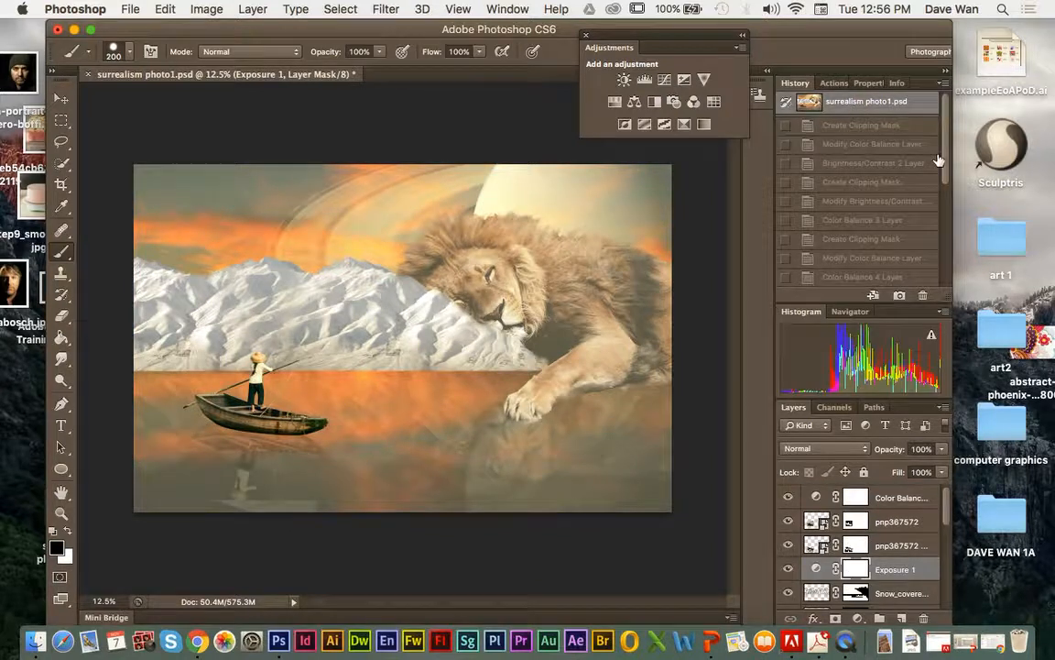
scroll(848, 194, "down", 5)
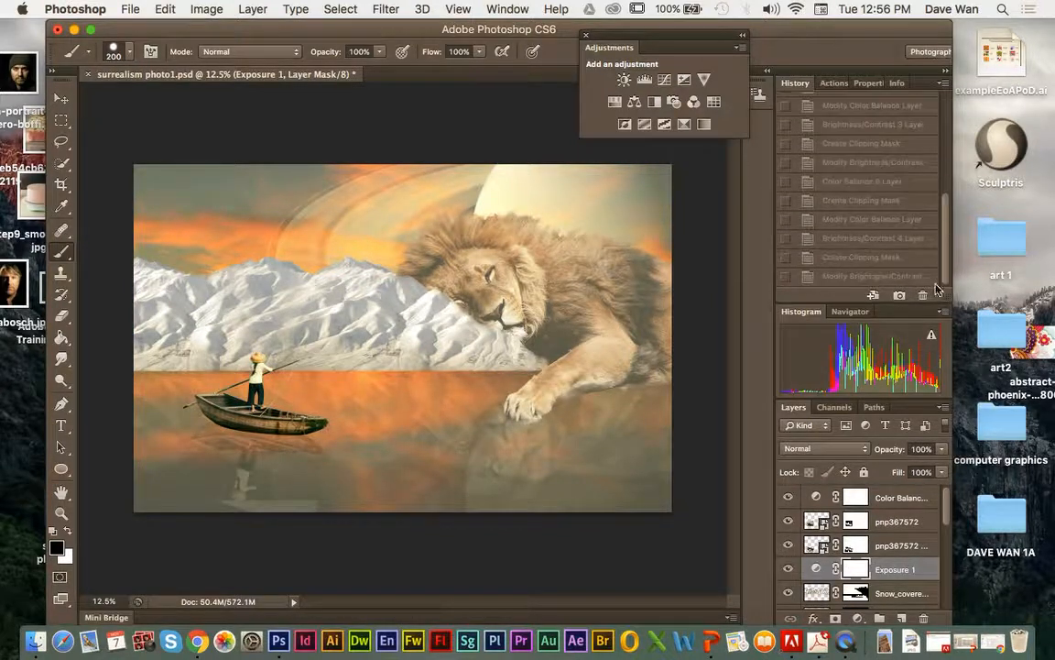
left_click(898, 277)
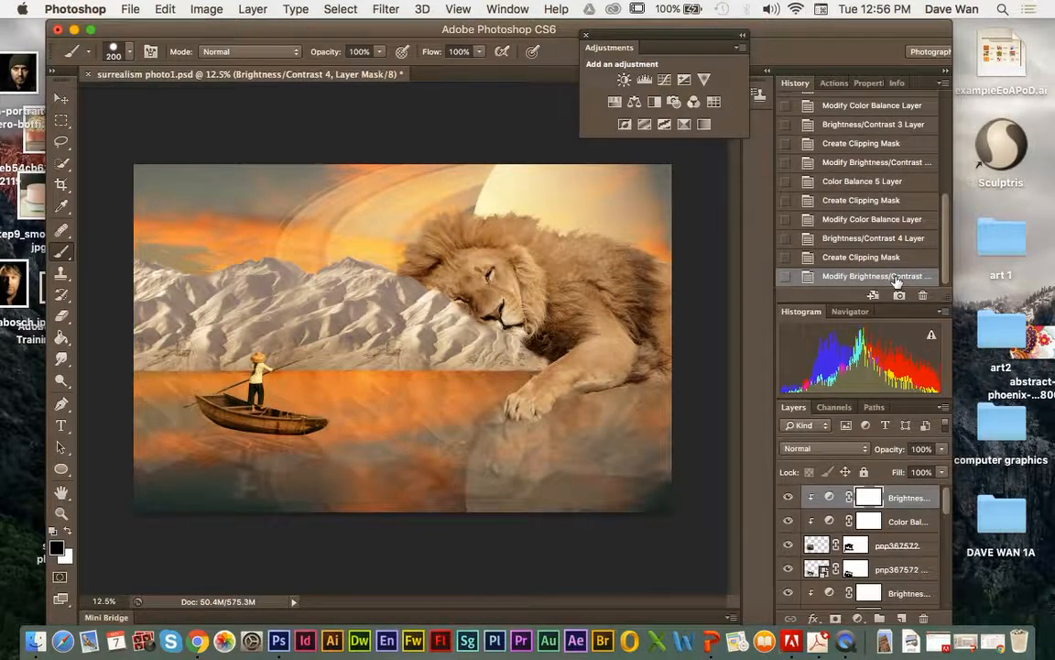
left_click_drag(491, 29, 492, 74)
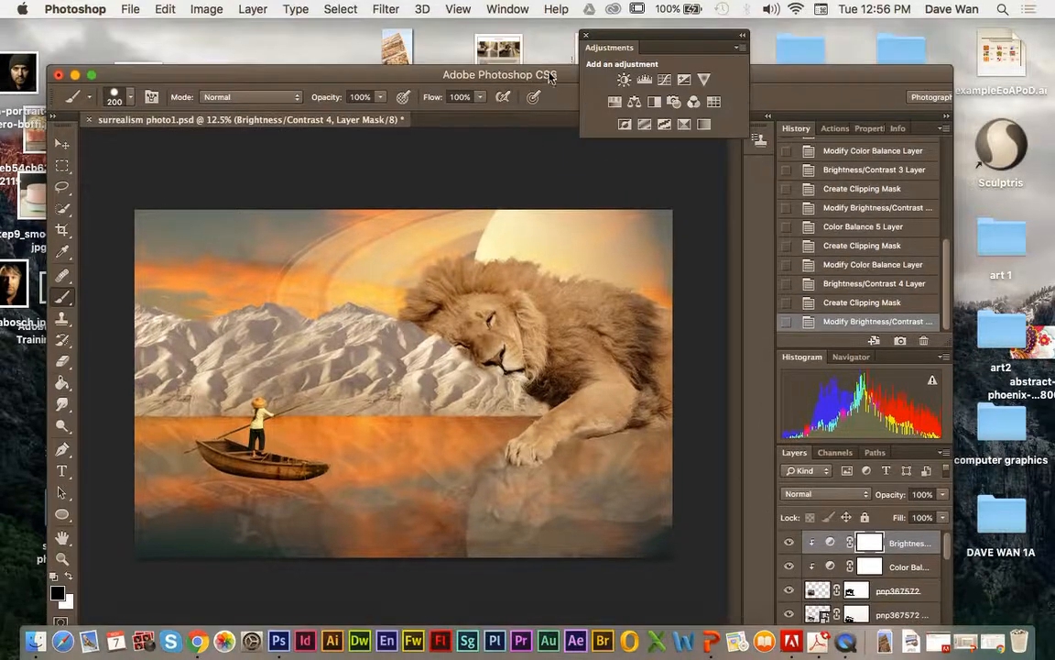